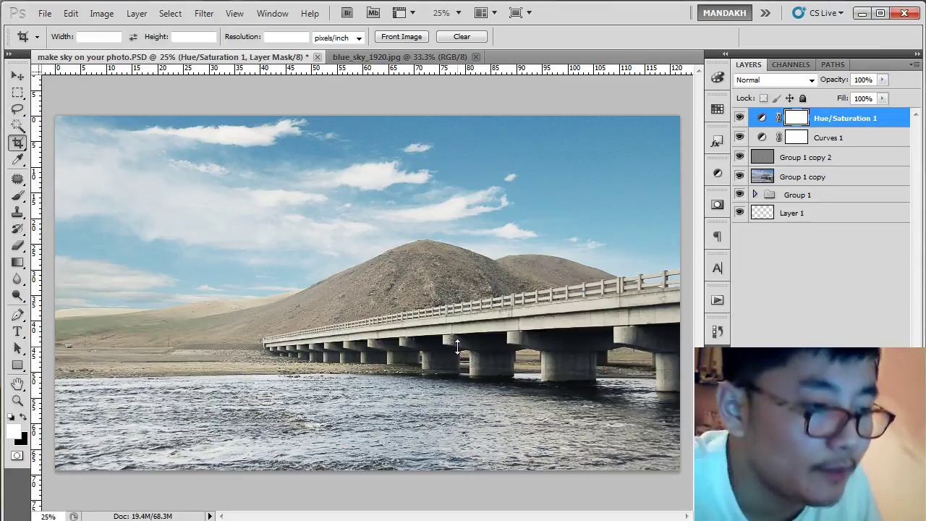
pyautogui.press('v')
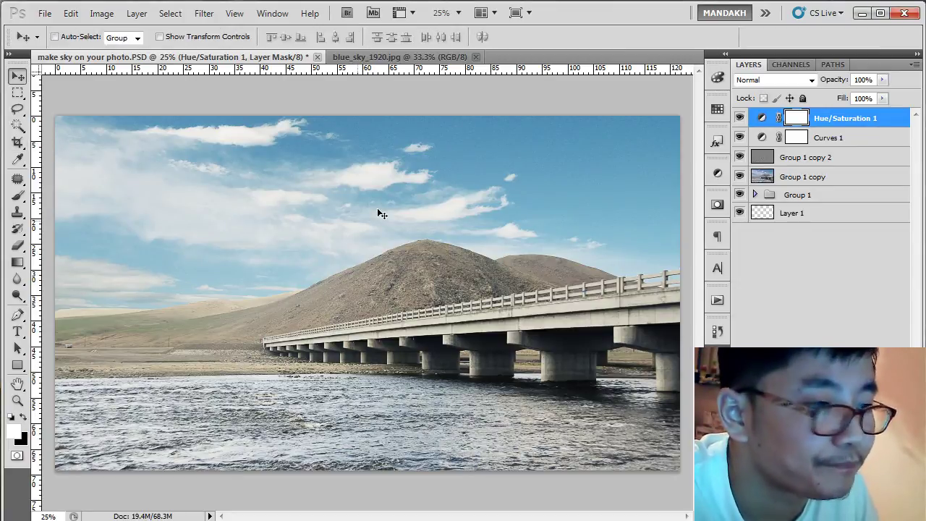
pyautogui.rightClick(466, 187)
pyautogui.click(426, 197)
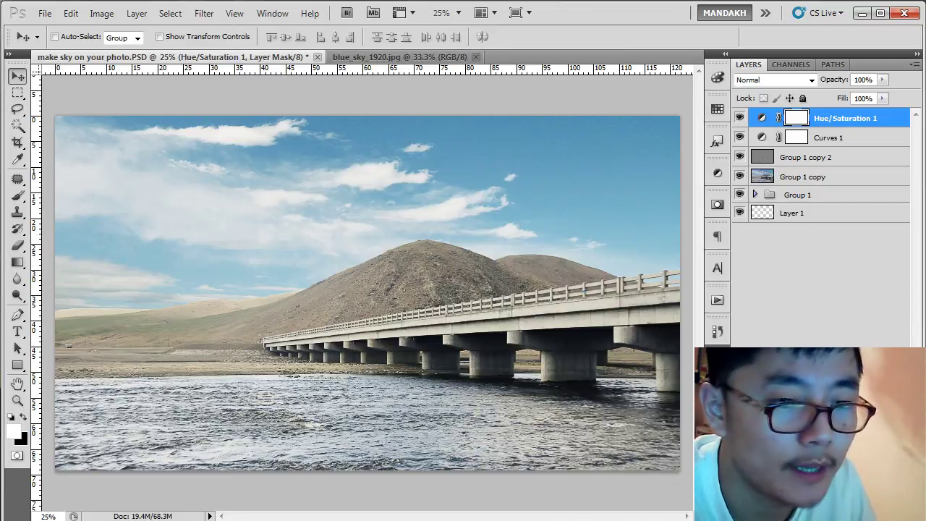
# Step: Switch to the 2011.05.22 Baruun urt photo folder and open _MG_0164.JPG in Photoshop
pyautogui.hotkey('alt', 'Tab')
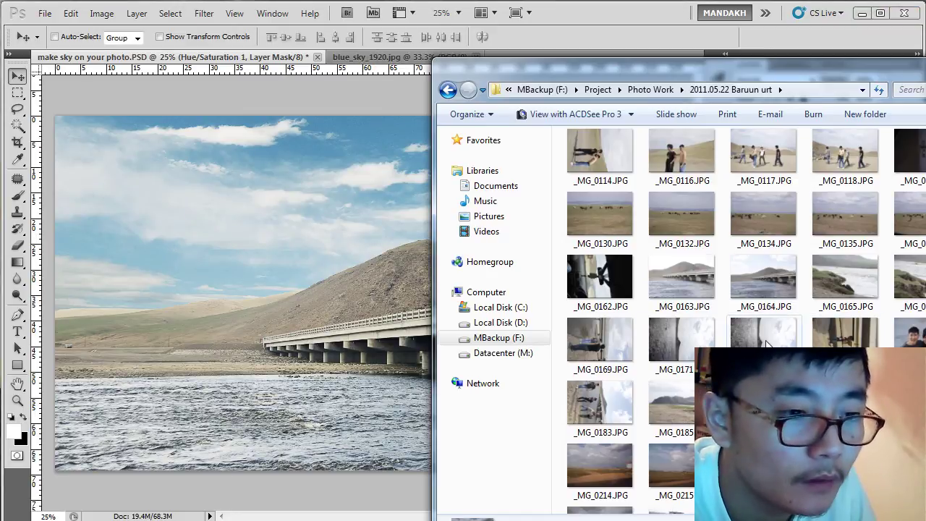
pyautogui.doubleClick(759, 287)
pyautogui.moveTo(459, 66)
pyautogui.mouseDown()
pyautogui.moveTo(559, 63)
pyautogui.moveTo(471, 55)
pyautogui.mouseUp()
pyautogui.click(711, 48)
pyautogui.moveTo(782, 288); pyautogui.dragTo(547, 50)
pyautogui.click(510, 280)
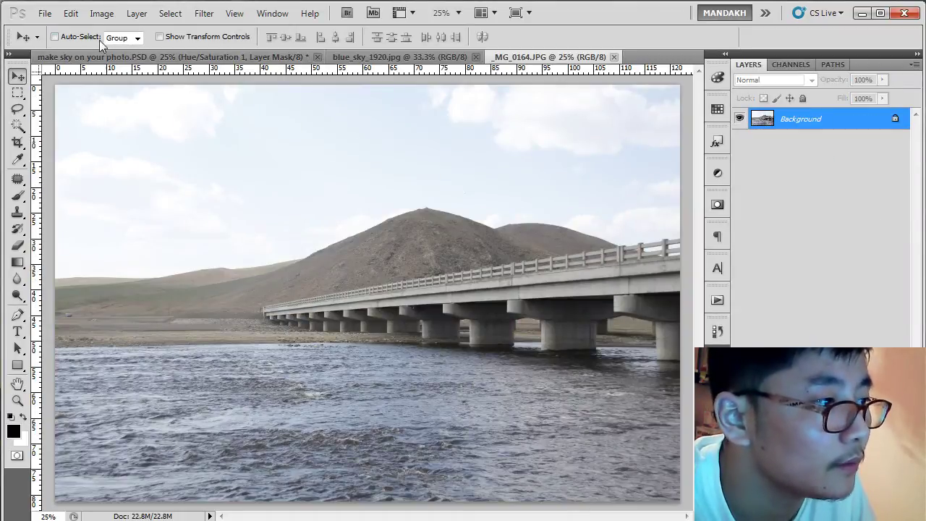
# Step: Resize the image to 1000 pixels wide at a resolution of 150 pixels/inch
pyautogui.click(101, 13)
pyautogui.click(216, 120)
pyautogui.moveTo(409, 249); pyautogui.dragTo(313, 246)
pyautogui.write('150')
pyautogui.moveTo(405, 135); pyautogui.dragTo(336, 145)
pyautogui.write('1000')
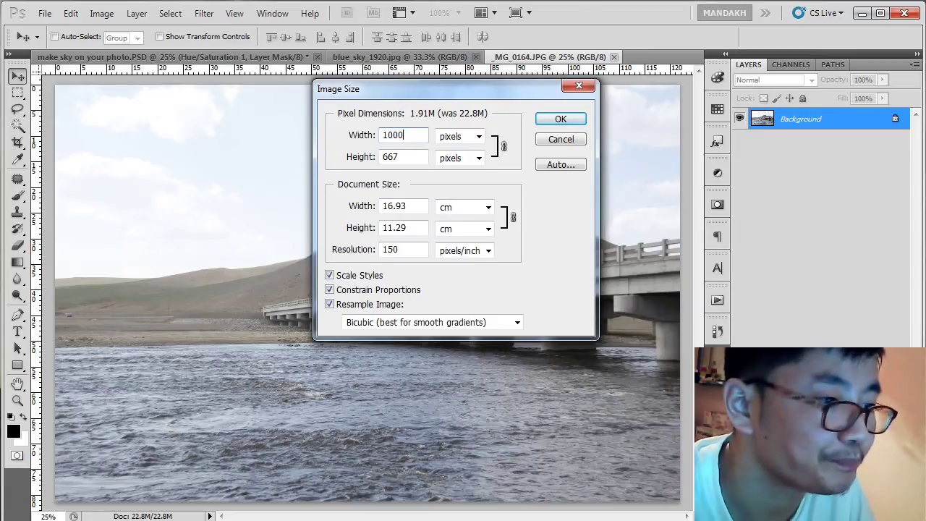
pyautogui.press('Return')
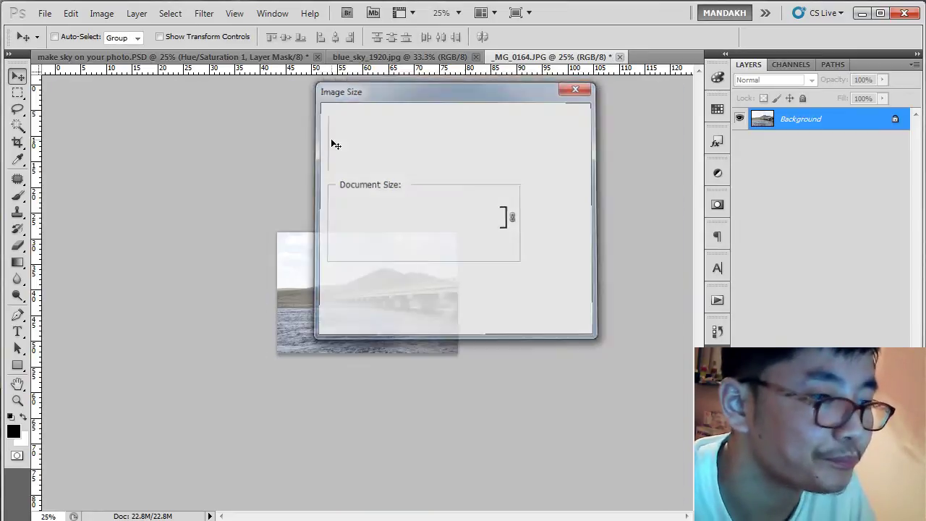
# Step: Convert the locked Background into a regular layer with the default settings
pyautogui.hotkey('ctrl', '+')
pyautogui.hotkey('ctrl', '+')
pyautogui.hotkey('ctrl', '+')
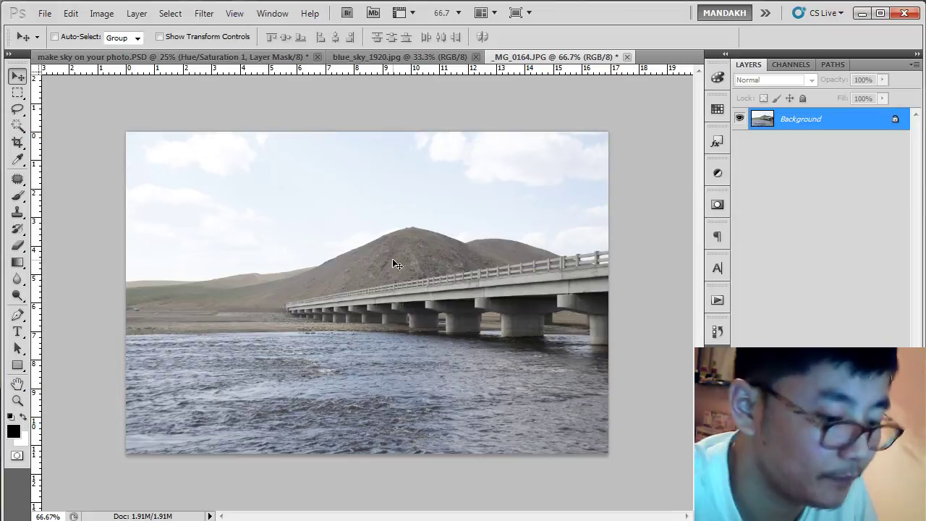
pyautogui.scroll(2, 392, 260)
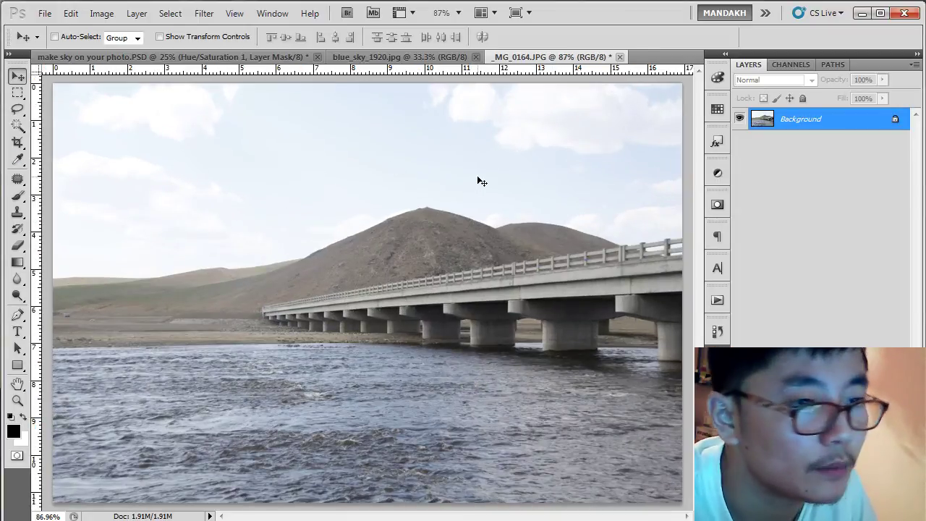
pyautogui.doubleClick(762, 119)
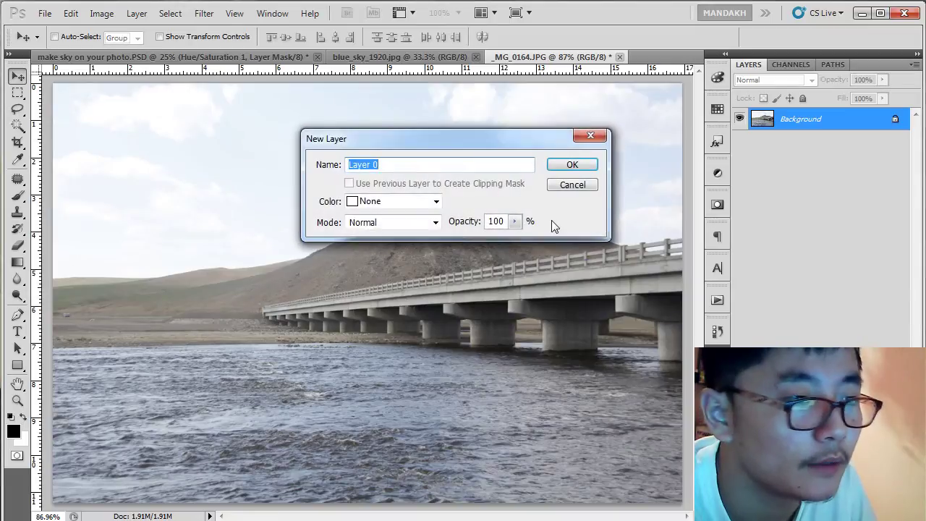
pyautogui.click(573, 166)
# Step: Rename the bridge photo layer as Main-Photo
pyautogui.doubleClick(795, 120)
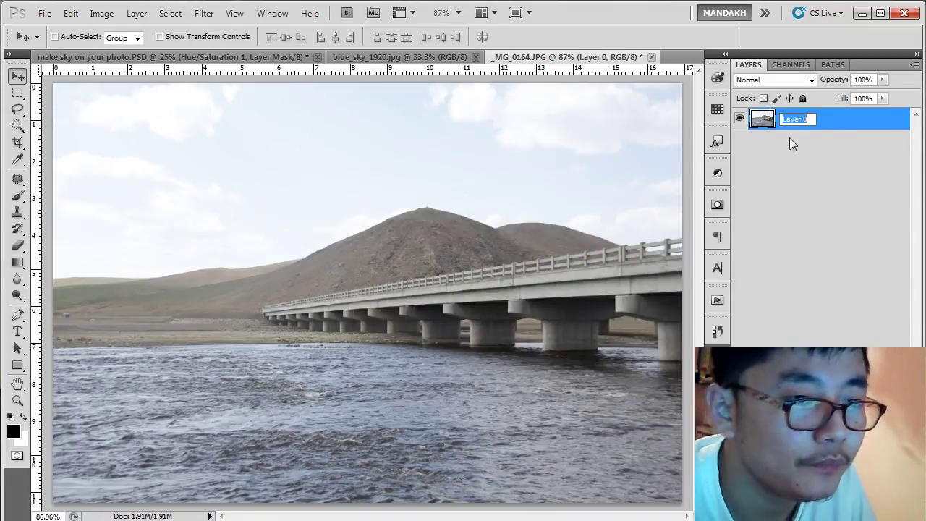
pyautogui.write('Main-')
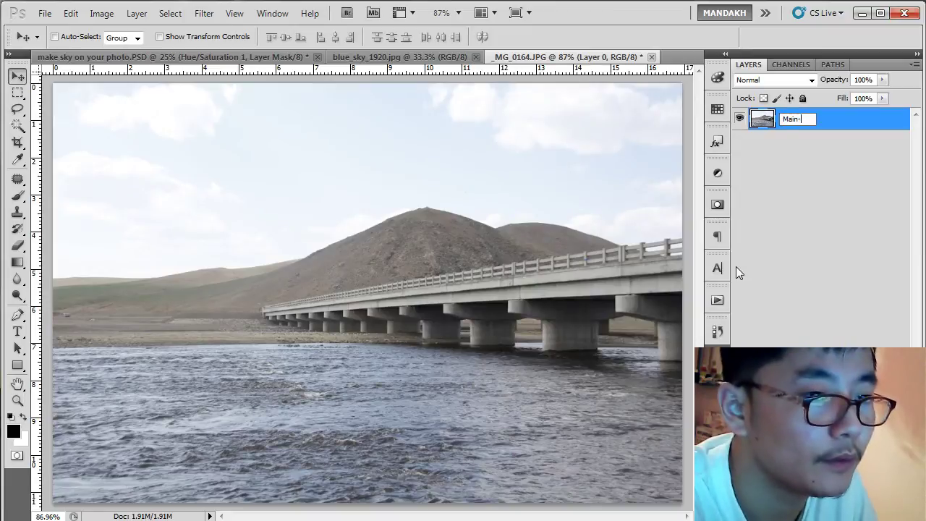
pyautogui.write('Pho')
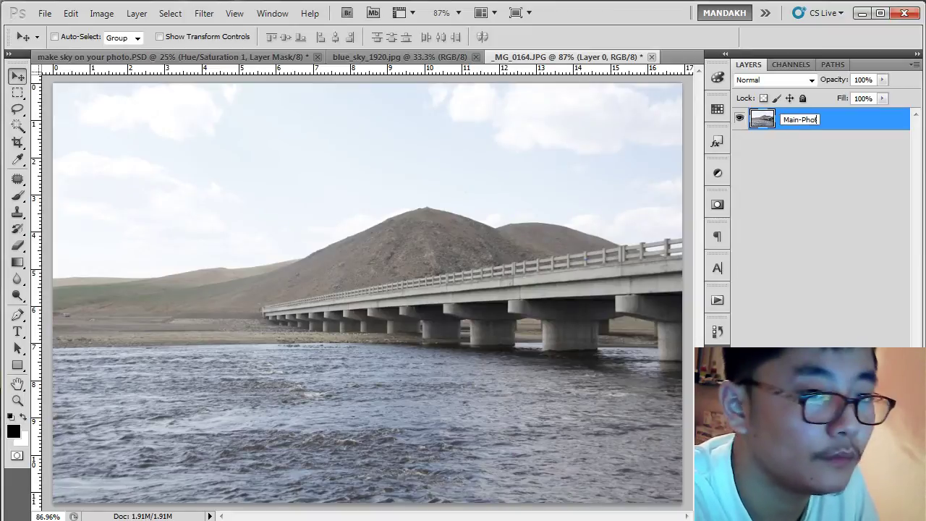
pyautogui.write('to')
pyautogui.press('Return')
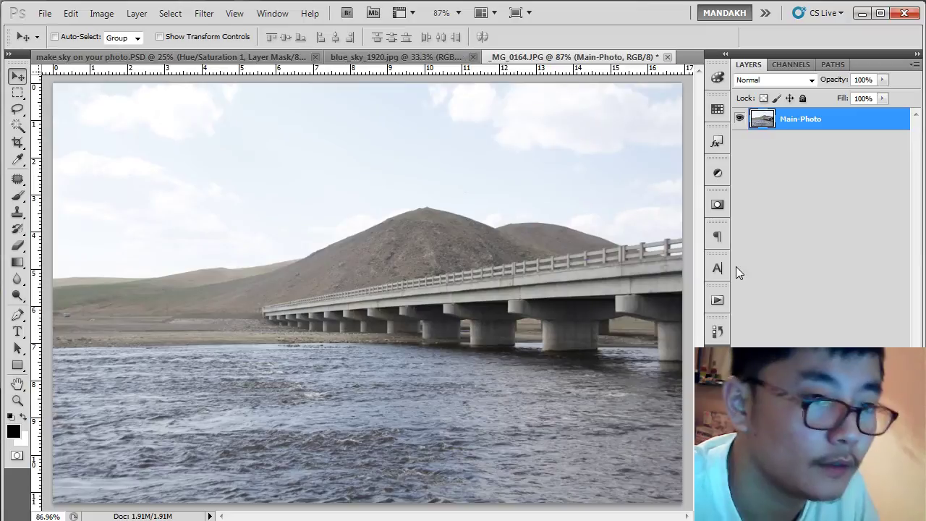
# Step: Duplicate the Main-Photo layer under the name Edit and hide the original
pyautogui.hotkey('ctrl', 'j')
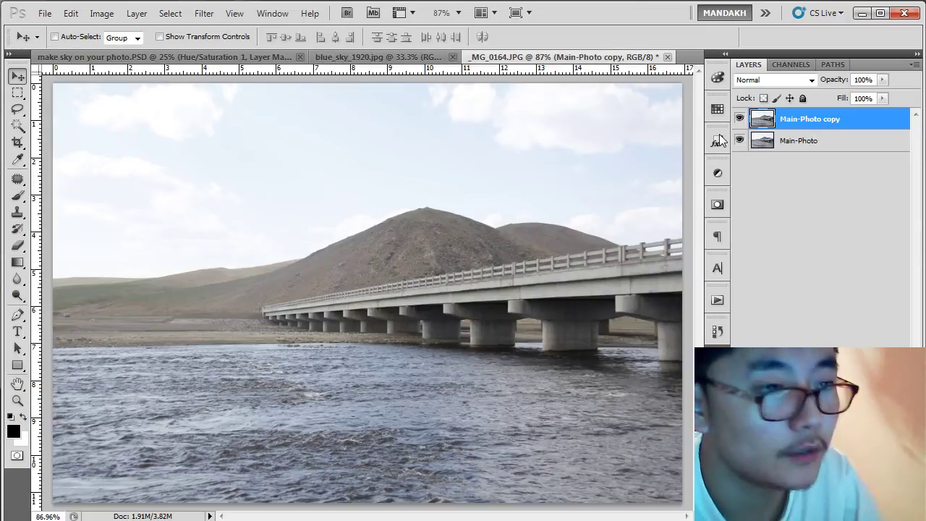
pyautogui.doubleClick(827, 126)
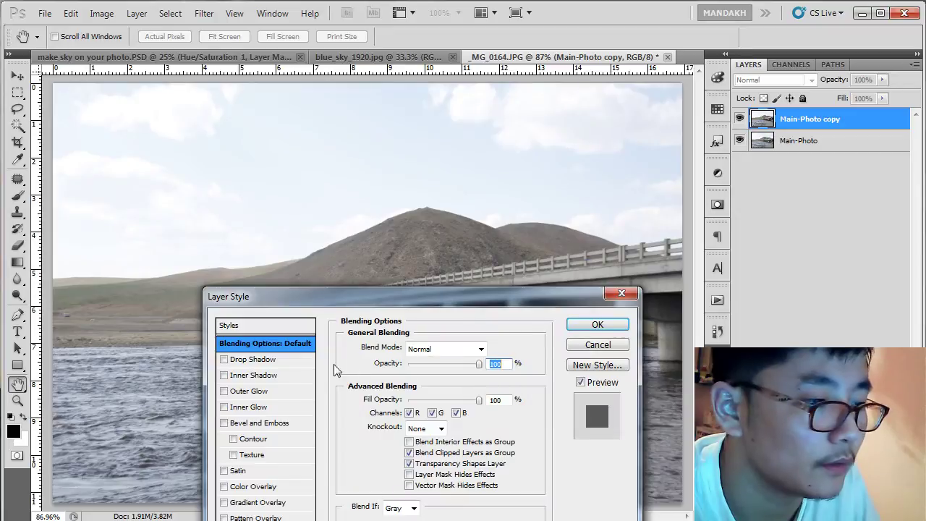
pyautogui.click(606, 346)
pyautogui.doubleClick(809, 120)
pyautogui.write('Edit')
pyautogui.press('Return')
pyautogui.click(739, 141)
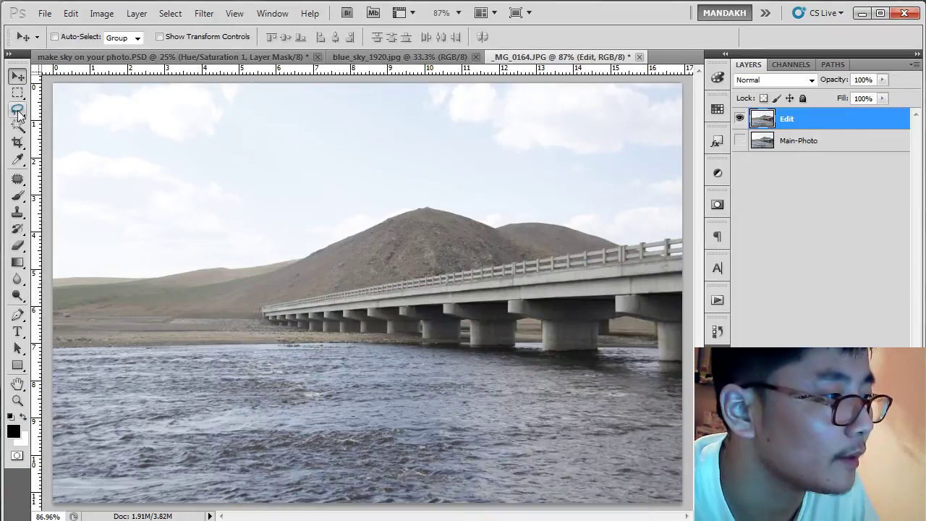
# Step: Outline the sky above the hills and bridge with the Magnetic Lasso, delete it from the Edit layer, and deselect
pyautogui.click(17, 109)
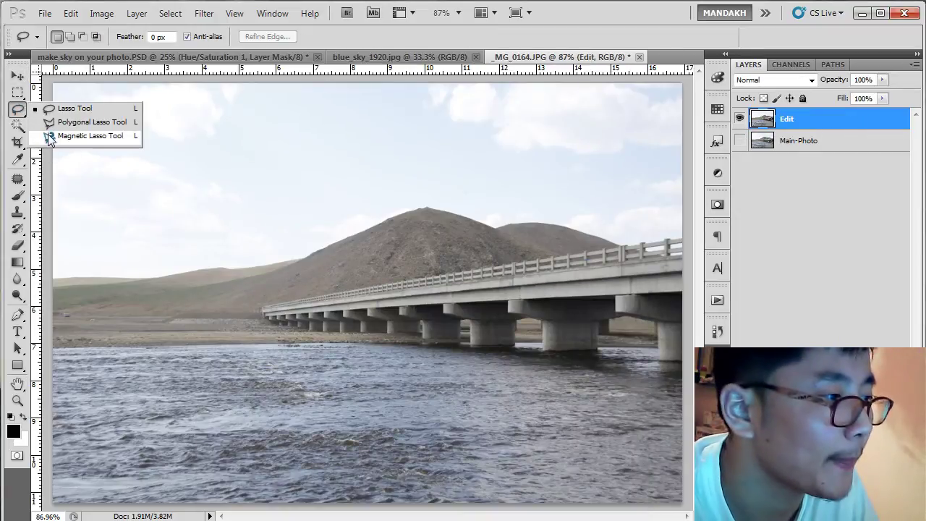
pyautogui.click(50, 136)
pyautogui.click(53, 273)
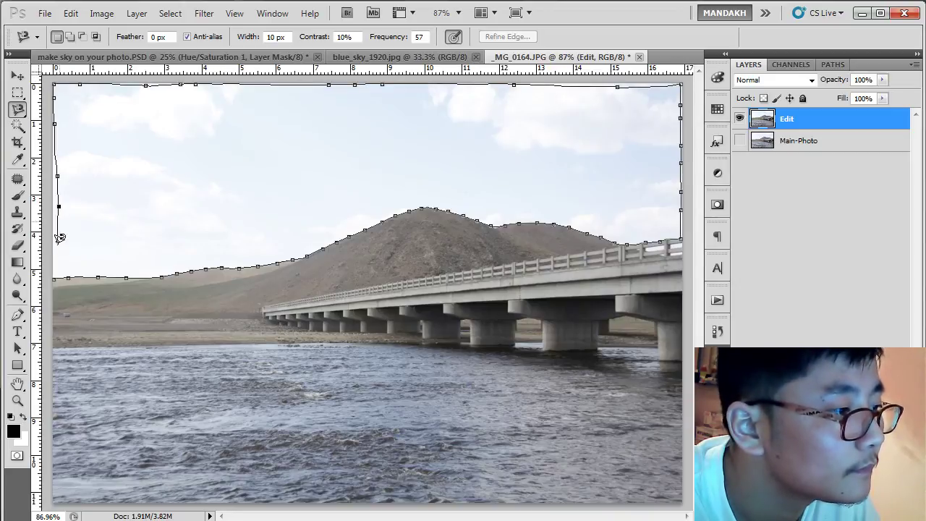
pyautogui.click(54, 273)
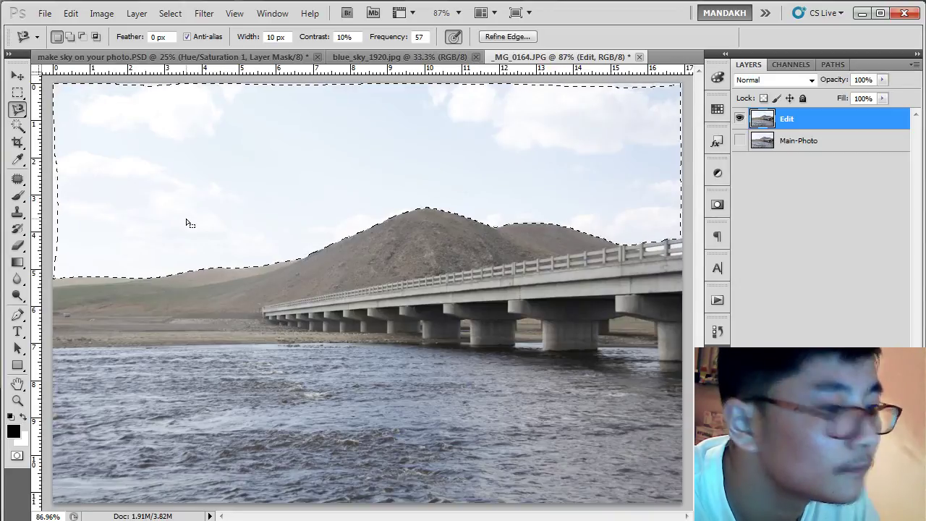
pyautogui.press('Delete')
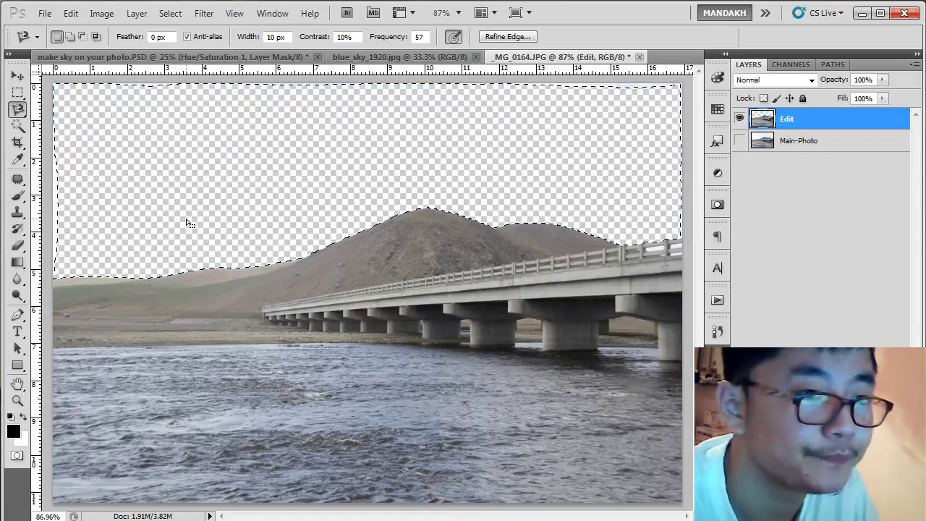
pyautogui.hotkey('ctrl', 'd')
pyautogui.press('b')
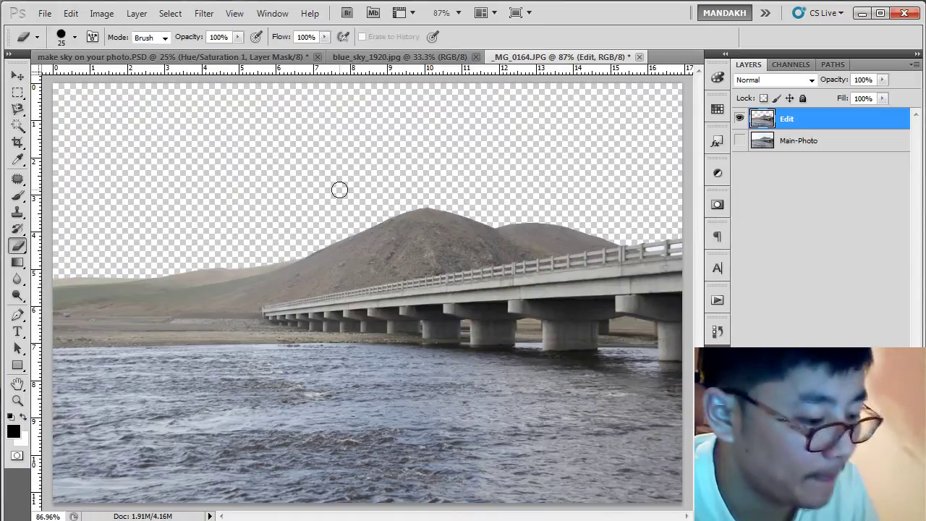
pyautogui.press('v')
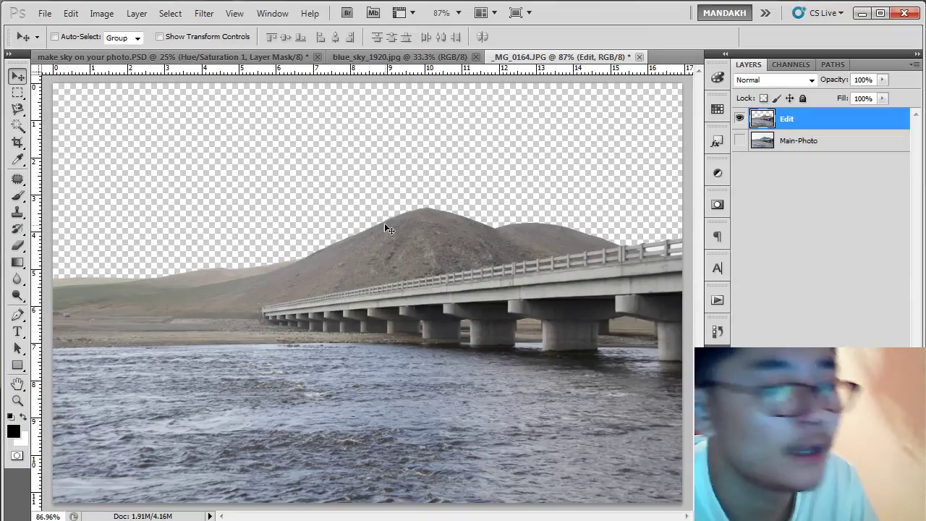
# Step: Copy the lower cloudy part of blue_sky_1920.jpg into _MG_0164.JPG and place it directly below the Edit layer
pyautogui.click(395, 58)
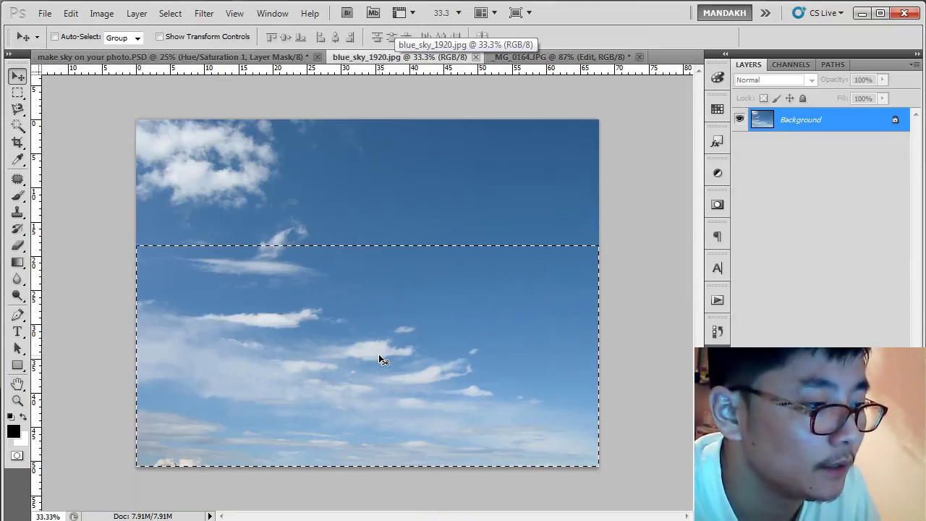
pyautogui.hotkey('ctrl', 'd')
pyautogui.press('m')
pyautogui.moveTo(113, 266); pyautogui.dragTo(651, 497)
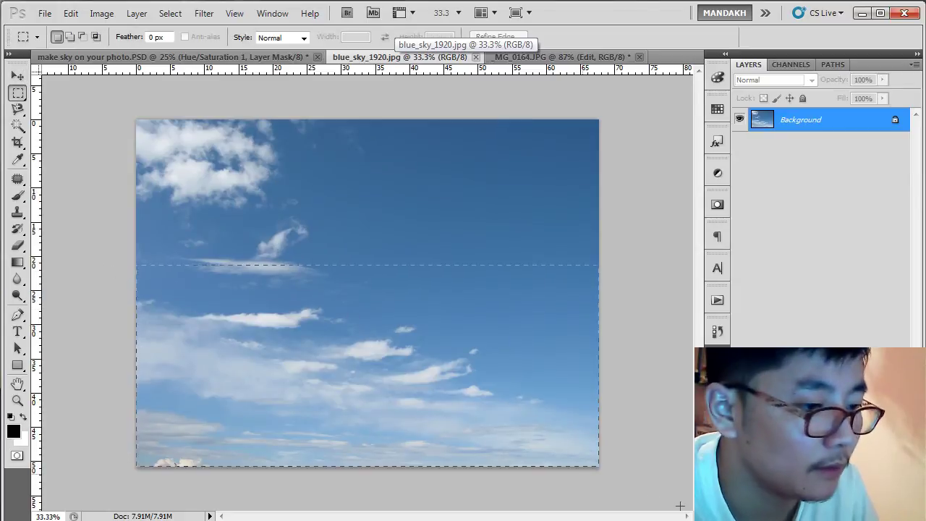
pyautogui.press('v')
pyautogui.moveTo(343, 351); pyautogui.dragTo(423, 221)
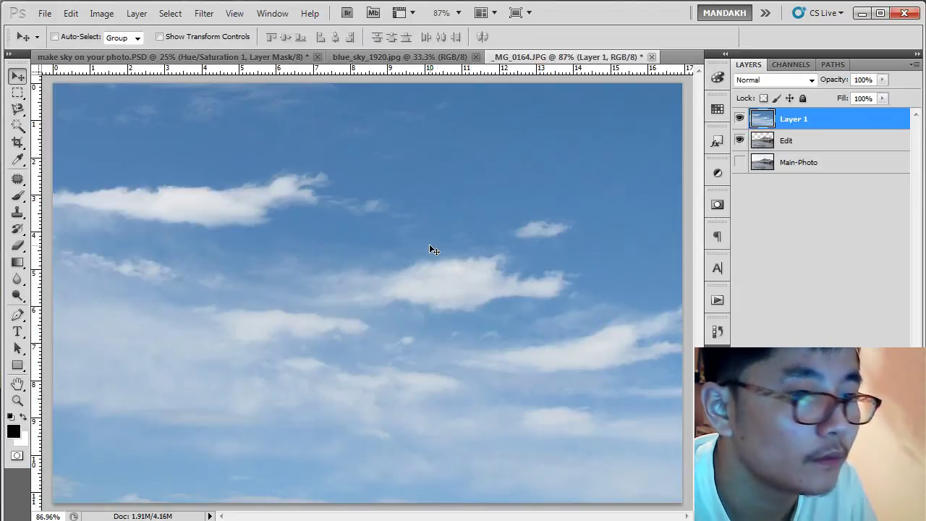
pyautogui.moveTo(768, 126); pyautogui.dragTo(774, 153)
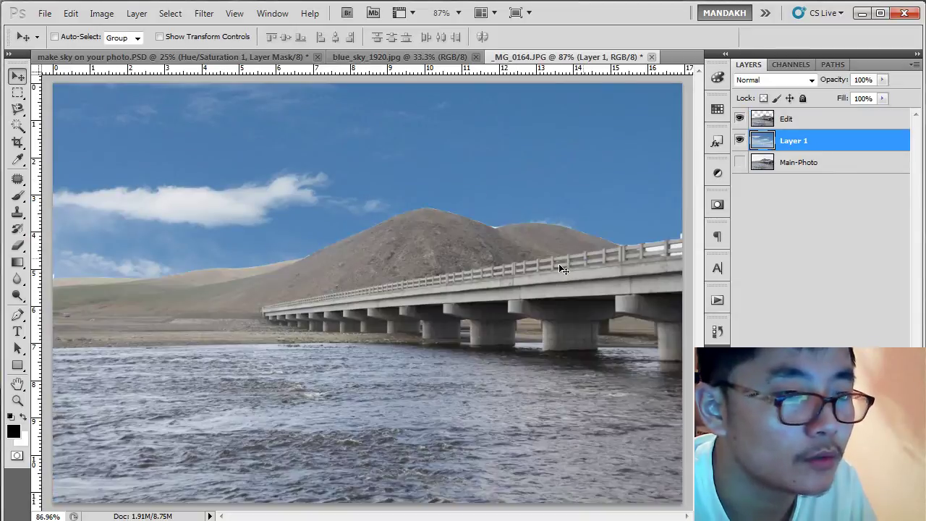
# Step: Scale the sky layer proportionally to about 52% and position it to fill the transparent area above the hills
pyautogui.hotkey('ctrl', '-')
pyautogui.moveTo(330, 283); pyautogui.dragTo(452, 172)
pyautogui.hotkey('ctrl', 't')
pyautogui.moveTo(558, 178); pyautogui.dragTo(536, 189)
pyautogui.moveTo(679, 128); pyautogui.dragTo(513, 158)
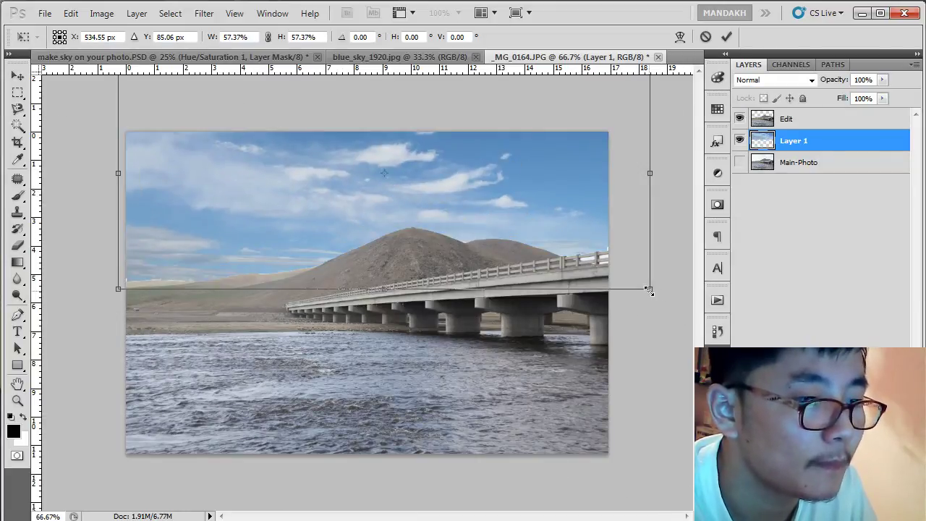
pyautogui.moveTo(648, 289); pyautogui.dragTo(599, 268)
pyautogui.moveTo(471, 192); pyautogui.dragTo(420, 210)
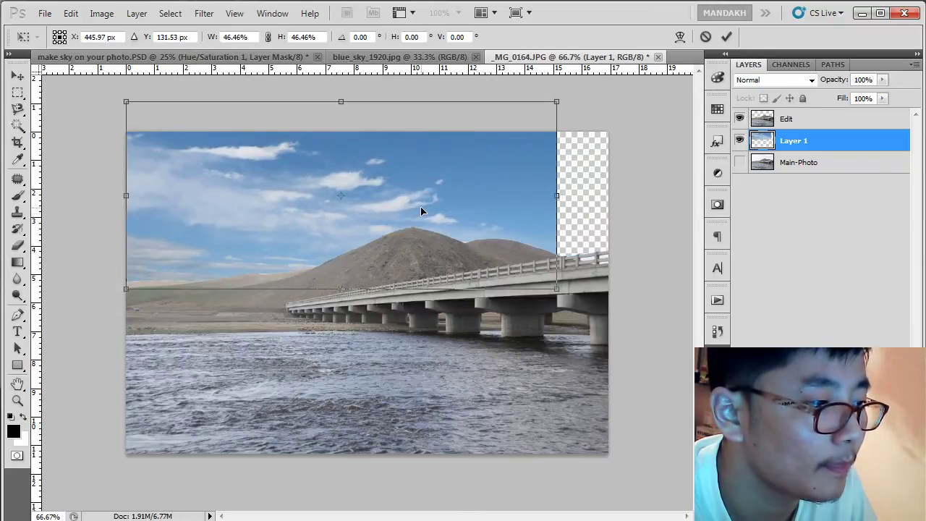
pyautogui.moveTo(550, 284); pyautogui.dragTo(604, 331)
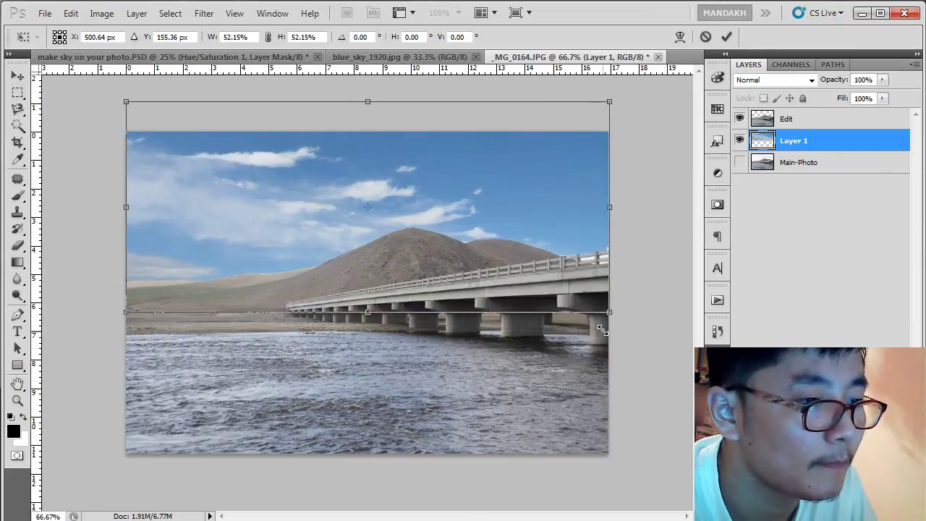
pyautogui.moveTo(535, 226)
pyautogui.mouseDown()
pyautogui.moveTo(534, 199)
pyautogui.moveTo(537, 215)
pyautogui.mouseUp()
pyautogui.press('Return')
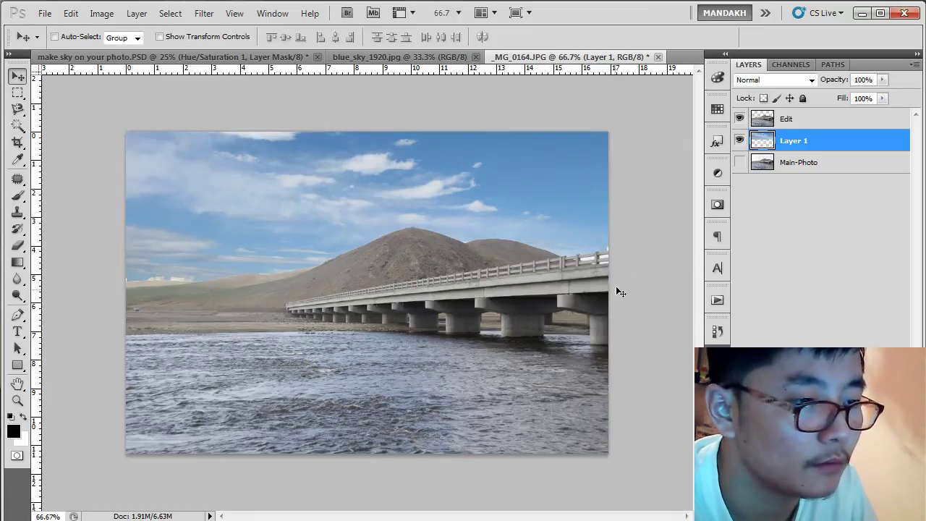
# Step: Erase the leftover white sky pixels at the photo's left edge on the Edit layer with an 8 px brush
pyautogui.click(17, 400)
pyautogui.moveTo(458, 232); pyautogui.dragTo(365, 289)
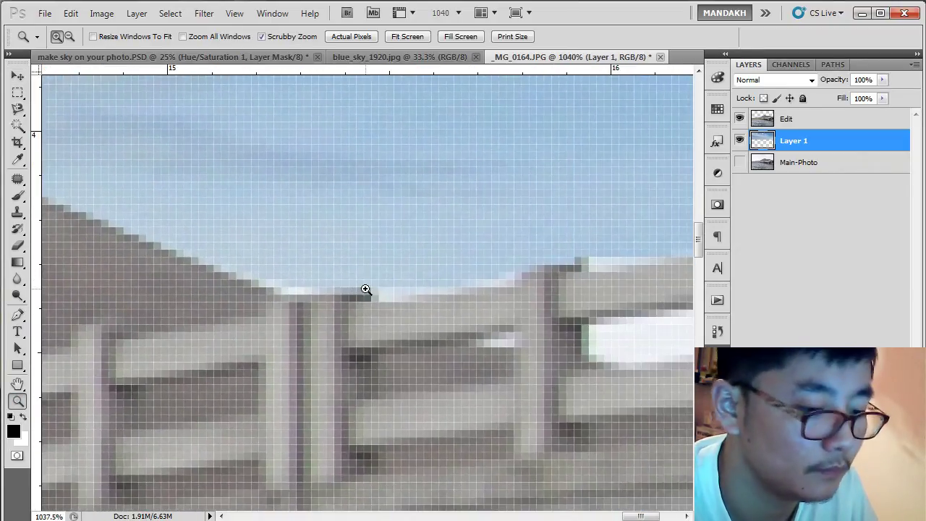
pyautogui.hotkey('ctrl', '0')
pyautogui.press('w')
pyautogui.hotkey('alt', ']')
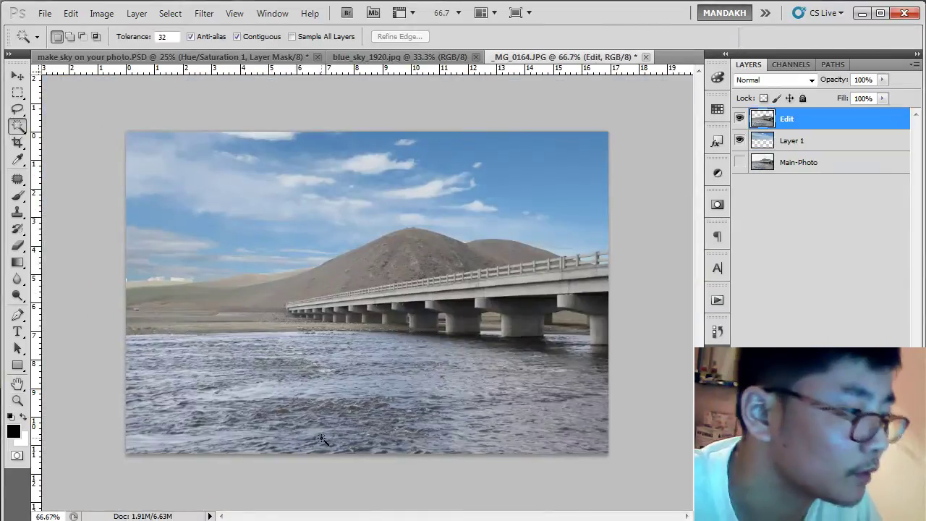
pyautogui.hotkey('ctrl', '+')
pyautogui.hotkey('ctrl', '+')
pyautogui.hotkey('ctrl', '+')
pyautogui.hotkey('ctrl', '+')
pyautogui.moveTo(197, 399); pyautogui.dragTo(465, 275)
pyautogui.hscroll(-10, 285, 295)
pyautogui.hscroll(3, 356, 270)
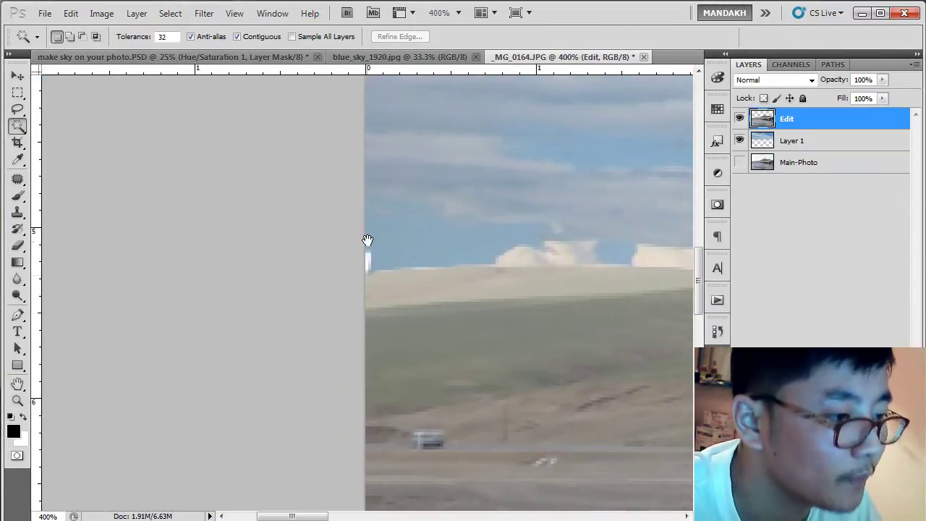
pyautogui.press('e')
pyautogui.press('[')
pyautogui.press('[')
pyautogui.press('[')
pyautogui.press('[')
pyautogui.press('[')
pyautogui.press('[')
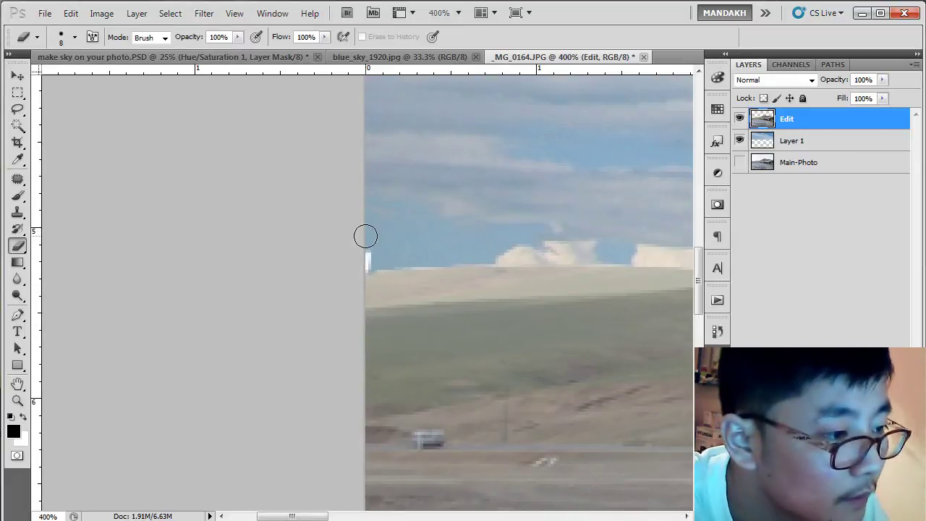
pyautogui.hscroll(5, 407, 287)
pyautogui.hotkey('ctrl', '0')
pyautogui.press('v')
pyautogui.rightClick(440, 262)
pyautogui.click(442, 269)
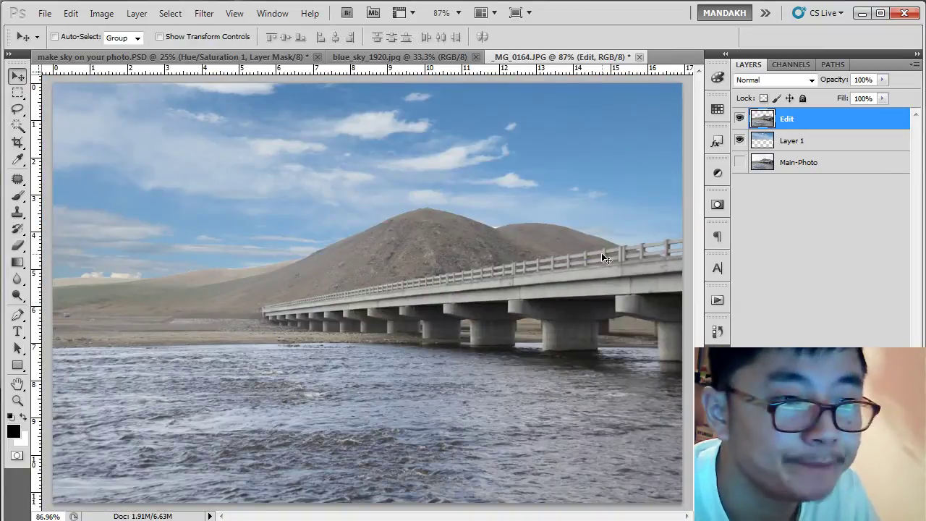
# Step: Crop the photo at full width, trimming a narrow strip of water off its lower edge
pyautogui.press('c')
pyautogui.moveTo(48, 81); pyautogui.dragTo(687, 474)
pyautogui.press('Return')
pyautogui.press('v')
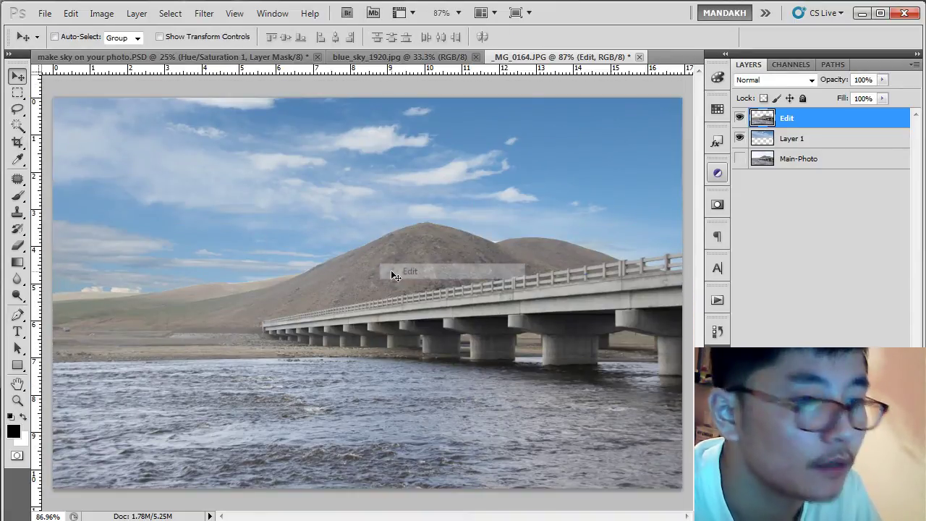
# Step: Group the Edit layer with Layer 1 and name the group Edit-main
pyautogui.moveTo(392, 272); pyautogui.dragTo(430, 263)
pyautogui.hotkey('ctrl', 'z')
pyautogui.rightClick(430, 151)
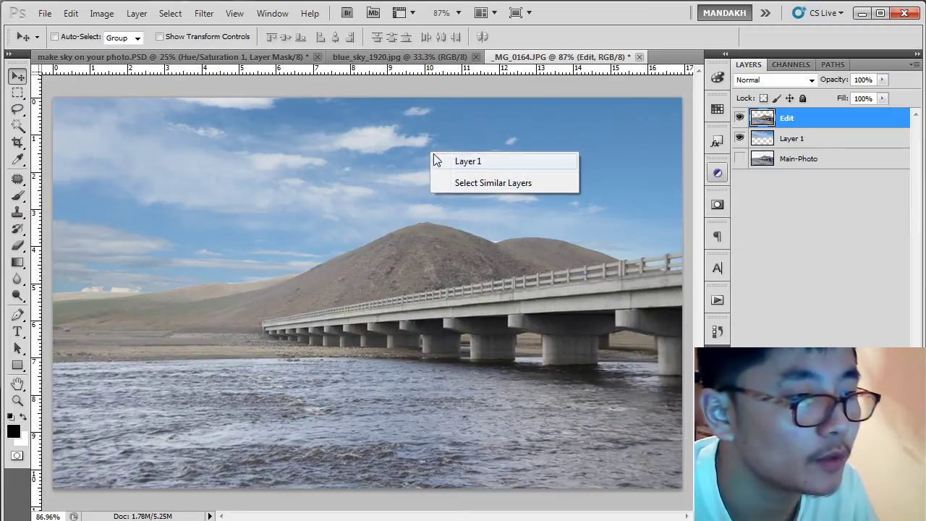
pyautogui.click(438, 157)
pyautogui.hotkey('ctrl', 'z')
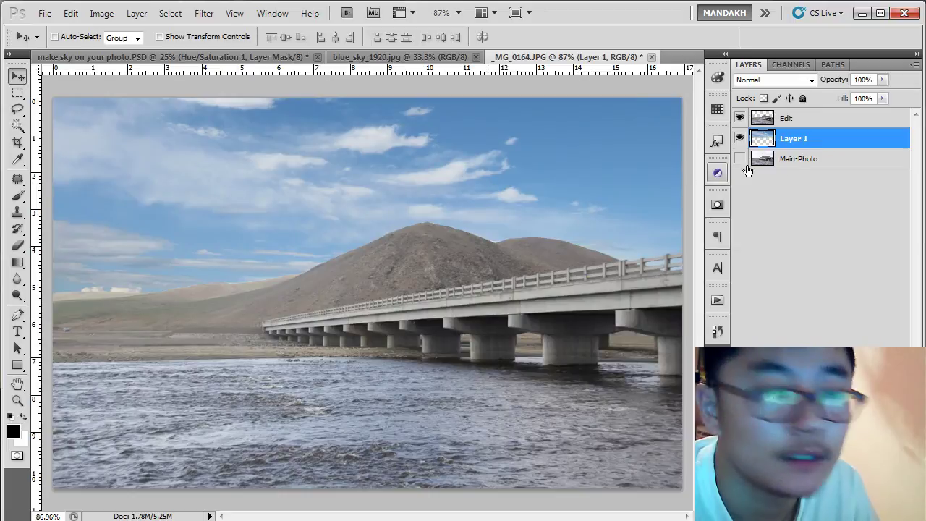
pyautogui.keyDown('shift'); pyautogui.click(786, 118); pyautogui.keyUp('shift')
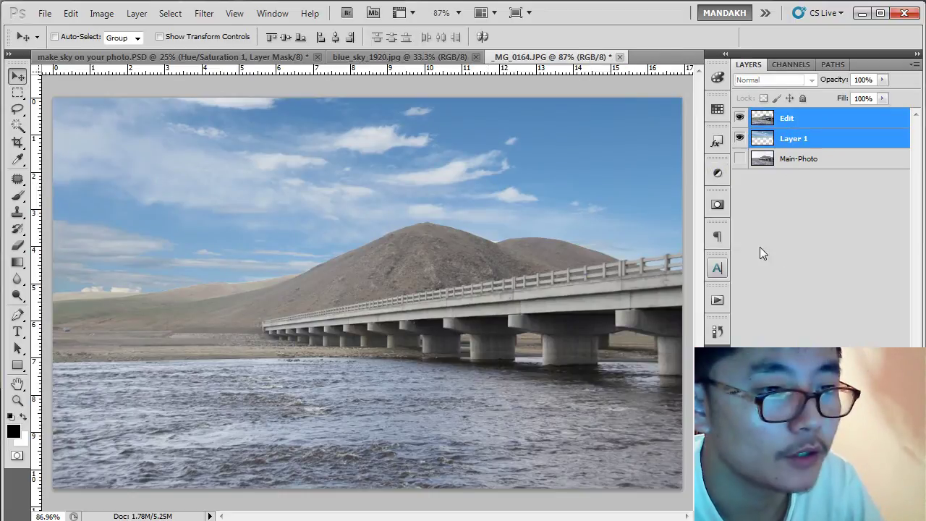
pyautogui.hotkey('ctrl', 'g')
pyautogui.doubleClick(791, 118)
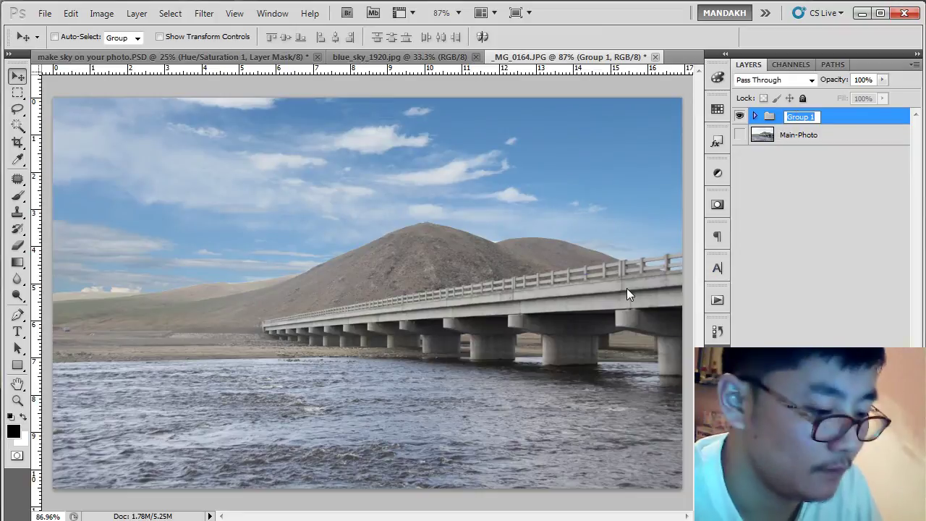
pyautogui.write('Ed')
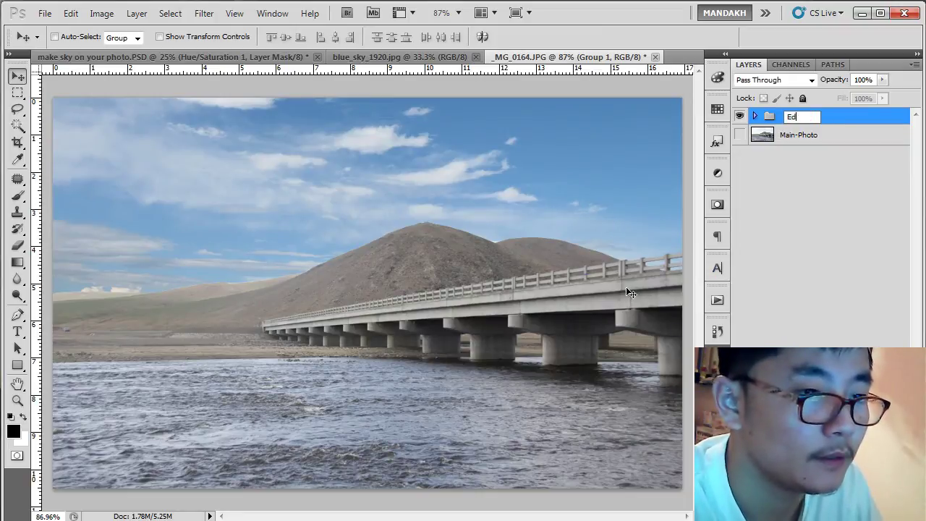
pyautogui.write('it-main')
pyautogui.press('Return')
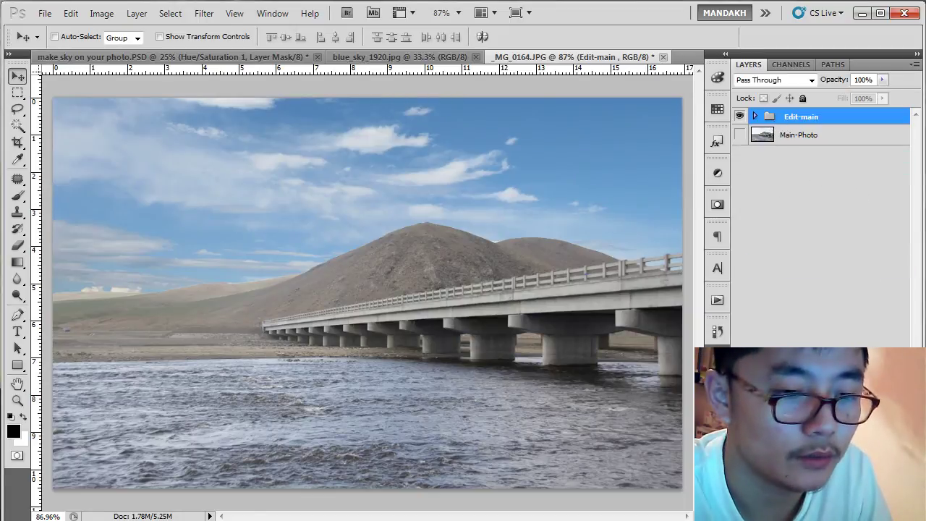
# Step: Duplicate the Edit-main group and rename the copy Color
pyautogui.hotkey('ctrl', 'j')
pyautogui.doubleClick(829, 120)
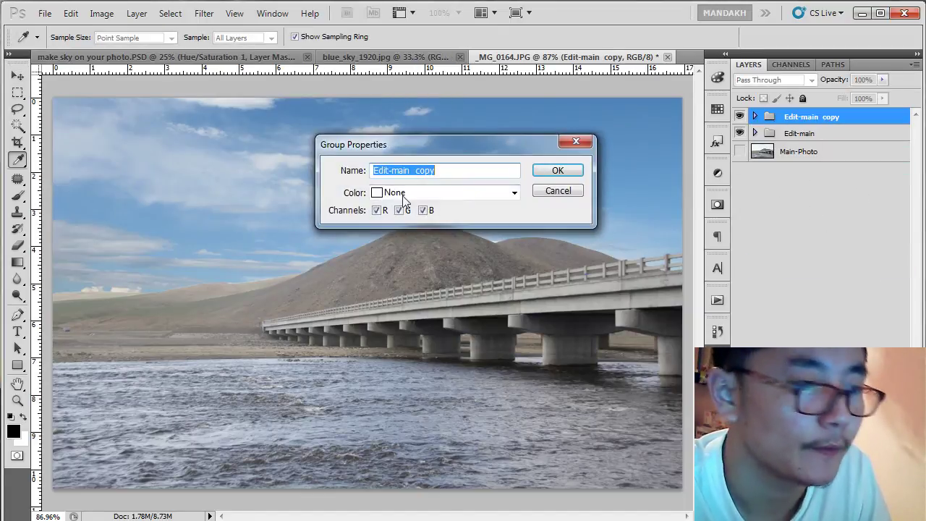
pyautogui.click(551, 192)
pyautogui.doubleClick(813, 121)
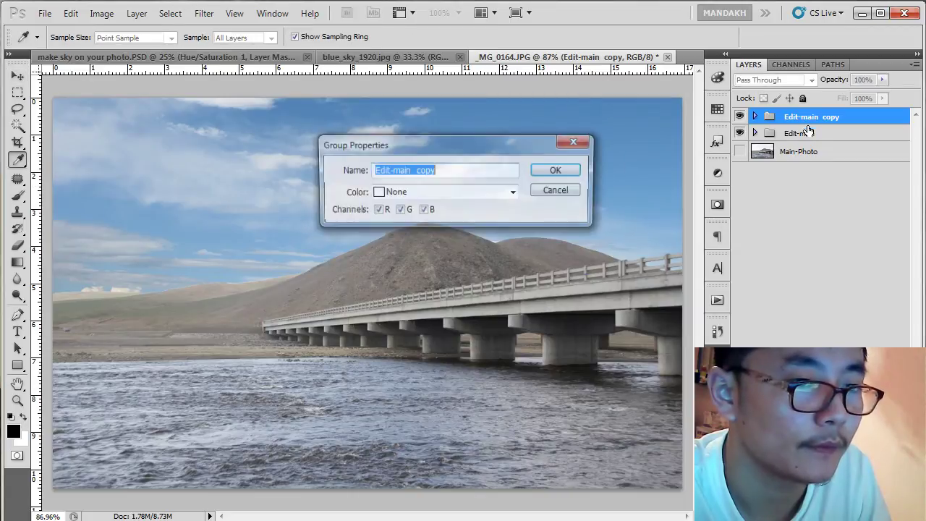
pyautogui.write('Co')
pyautogui.press('BackSpace')
pyautogui.press('BackSpace')
pyautogui.press('BackSpace')
pyautogui.write('lor')
pyautogui.press('Return')
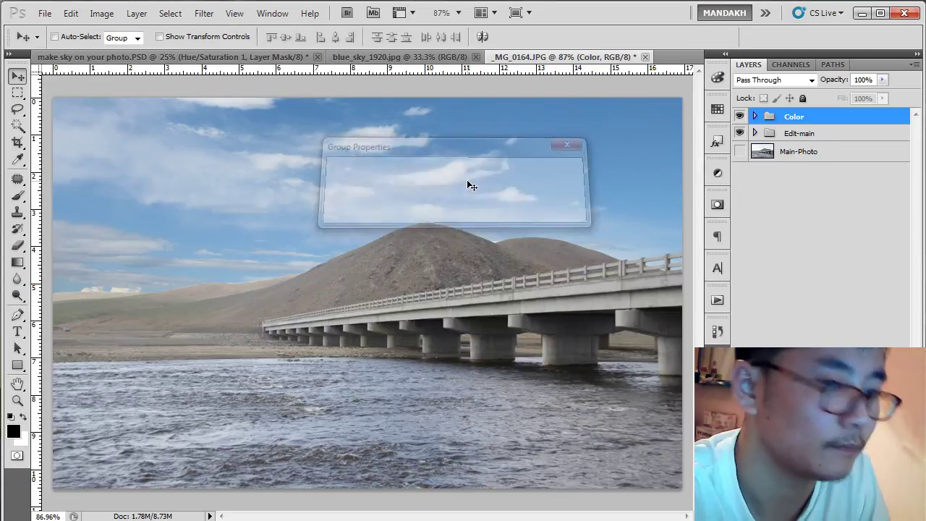
# Step: Apply Hue/Saturation with a saturation of -21 to the sky on Layer 1 in the Color group
pyautogui.click(755, 117)
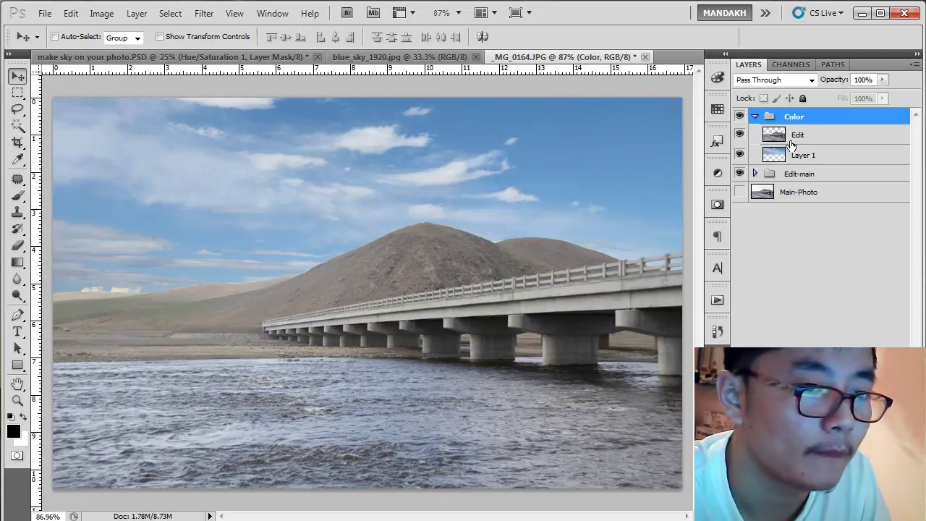
pyautogui.click(780, 155)
pyautogui.rightClick(418, 194)
pyautogui.click(441, 182)
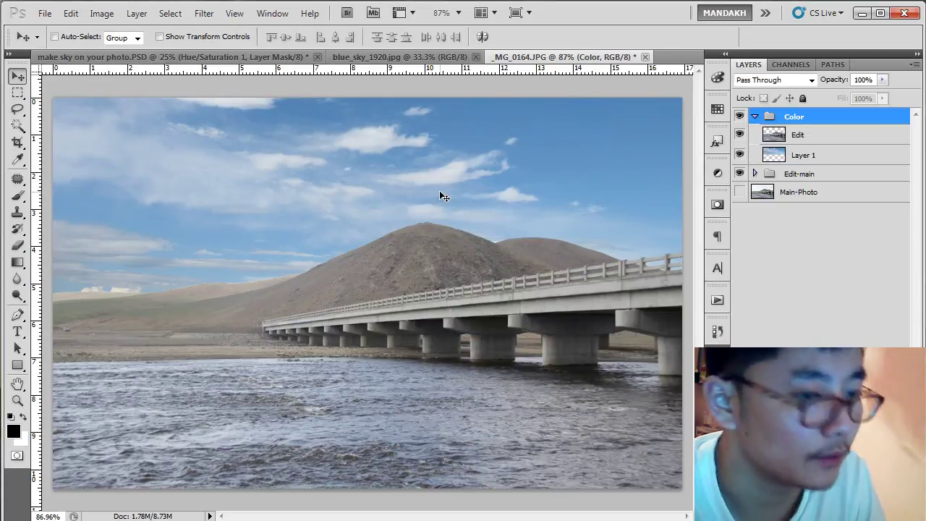
pyautogui.keyDown('ctrl'); pyautogui.click(611, 190); pyautogui.keyUp('ctrl')
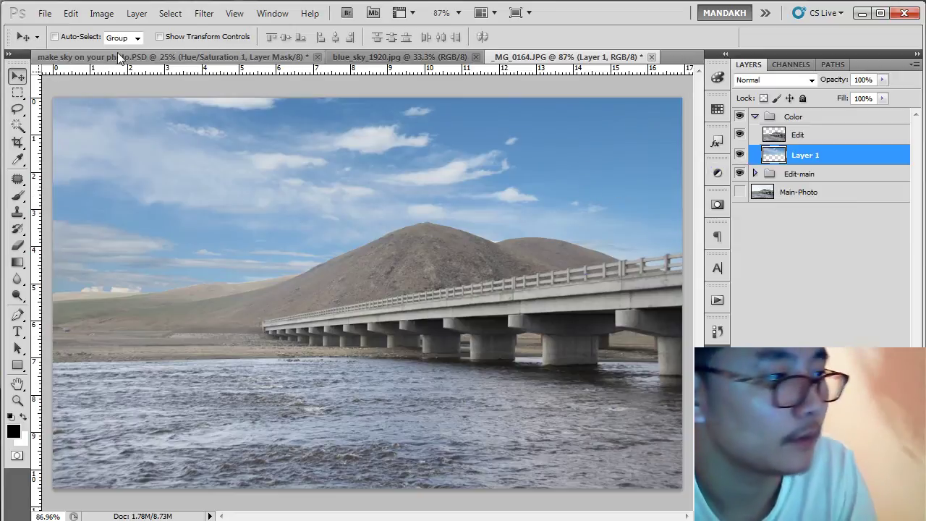
pyautogui.click(102, 13)
pyautogui.moveTo(145, 49)
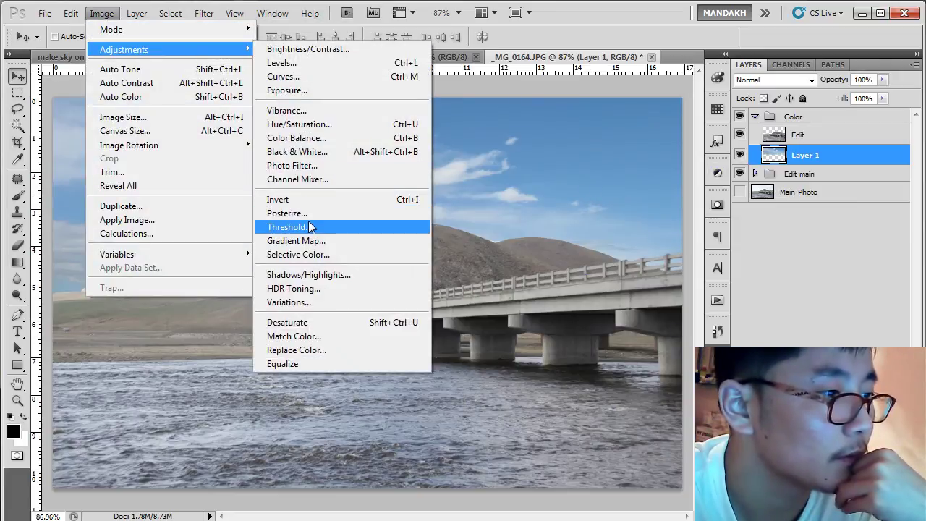
pyautogui.click(319, 125)
pyautogui.moveTo(528, 371); pyautogui.dragTo(506, 376)
pyautogui.moveTo(517, 227); pyautogui.dragTo(736, 222)
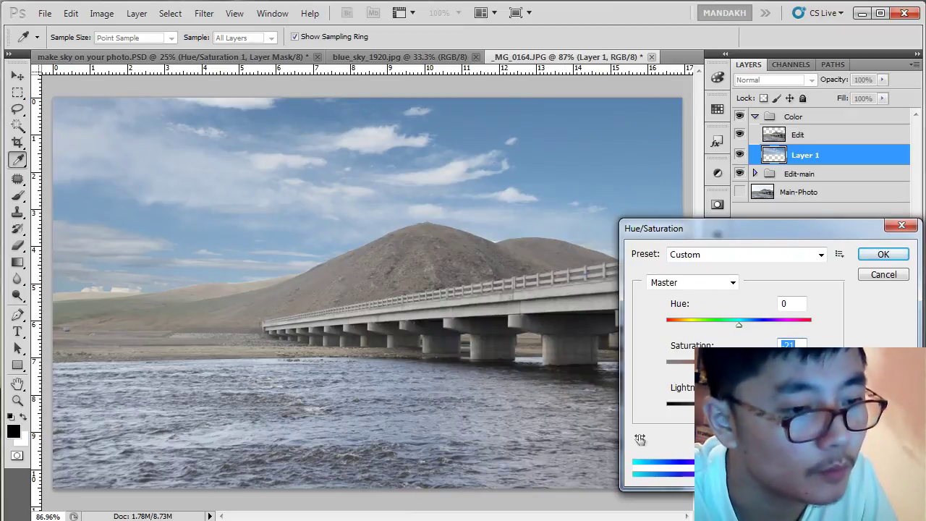
pyautogui.click(884, 254)
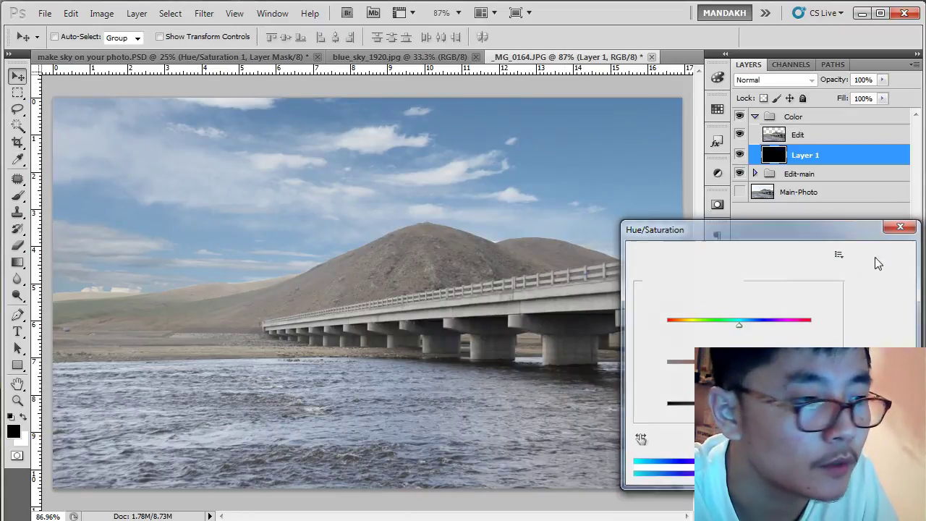
# Step: Collapse the Color group and hide the Edit-main group
pyautogui.click(753, 117)
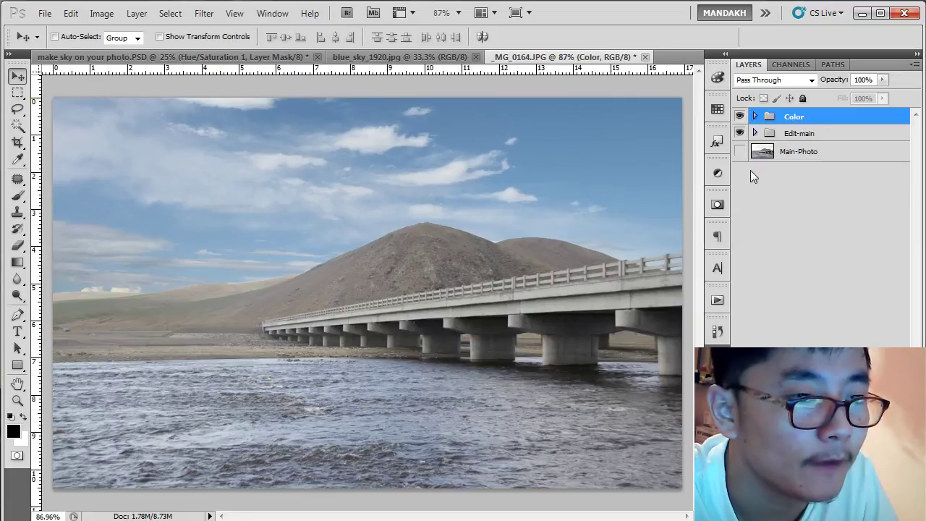
pyautogui.click(739, 133)
pyautogui.click(807, 138)
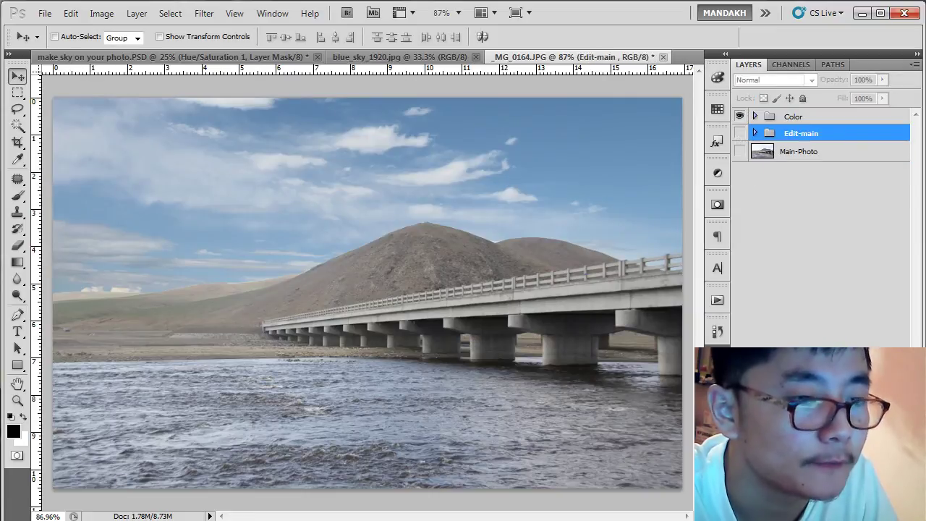
pyautogui.click(718, 174)
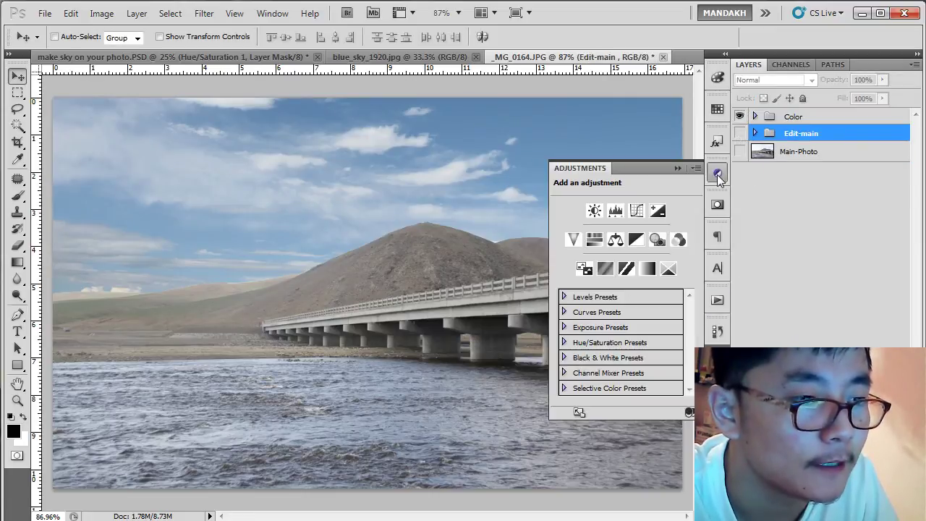
pyautogui.click(719, 174)
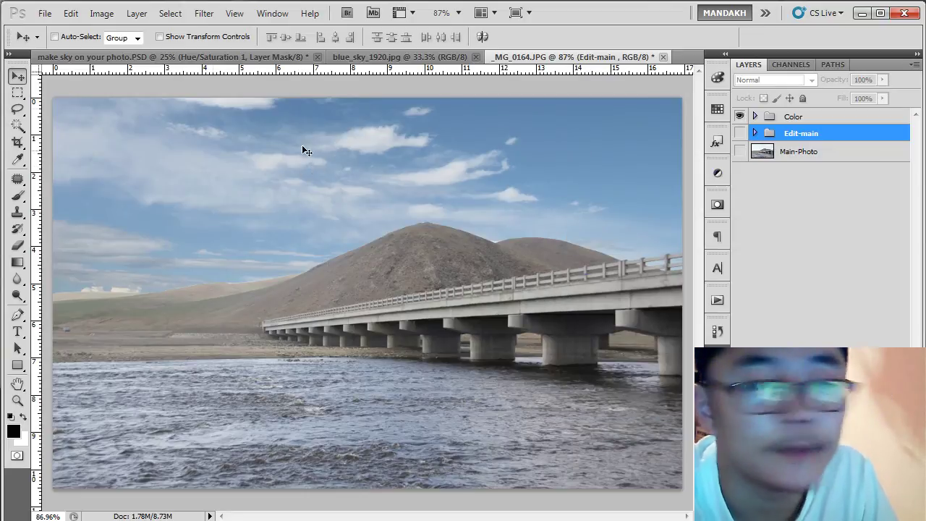
pyautogui.click(100, 13)
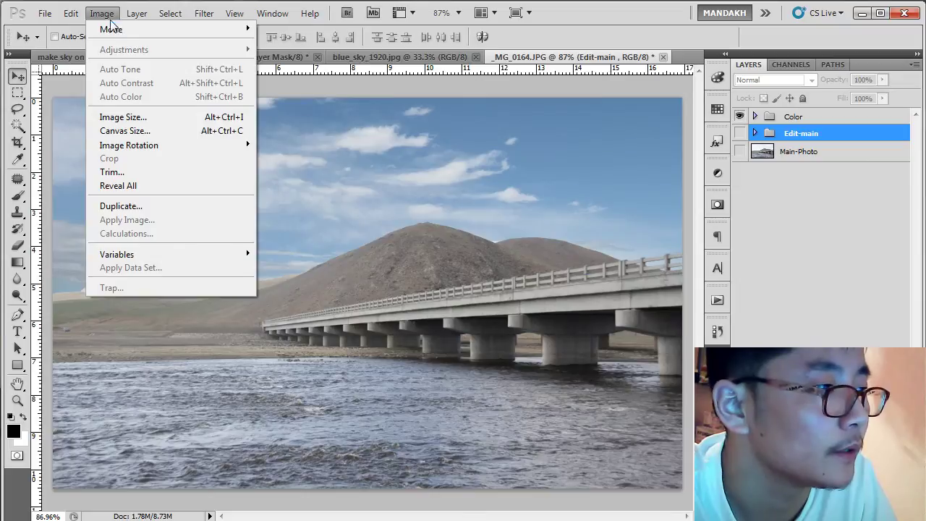
pyautogui.click(754, 116)
pyautogui.click(772, 135)
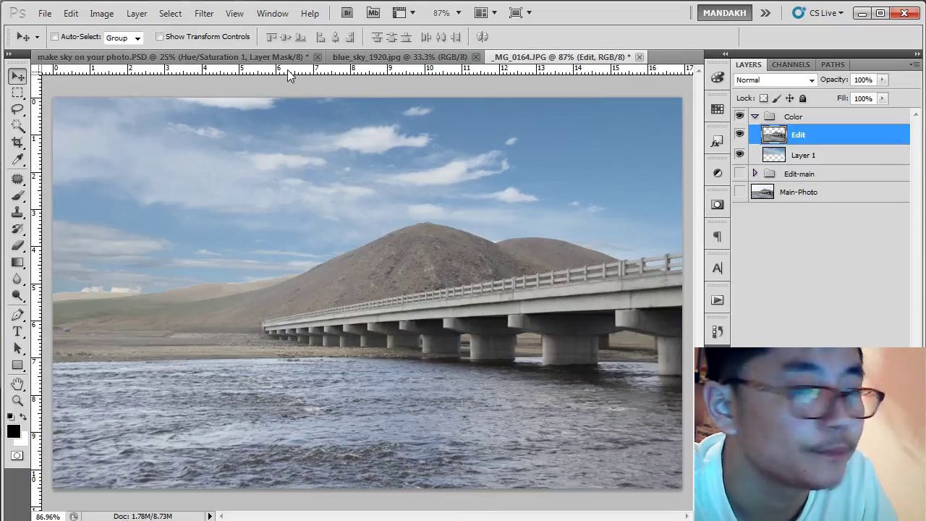
pyautogui.click(101, 13)
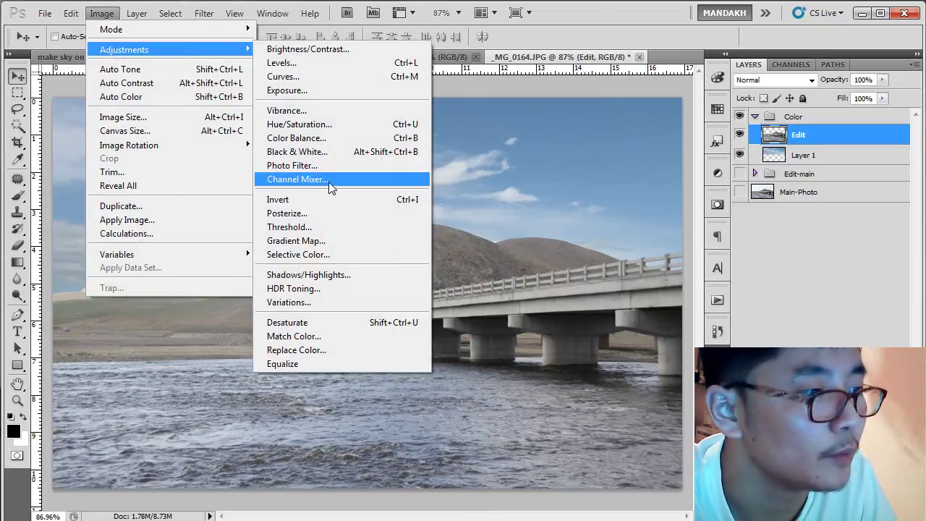
pyautogui.click(610, 170)
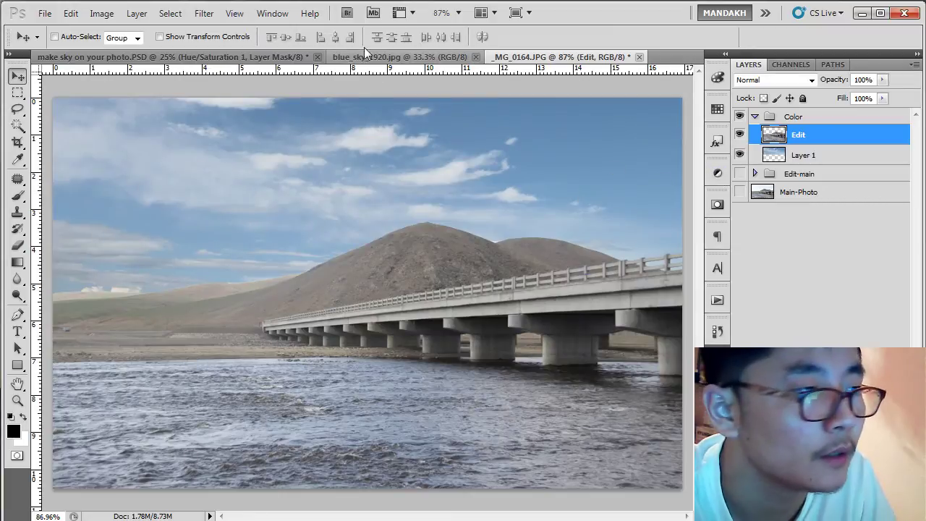
pyautogui.click(272, 13)
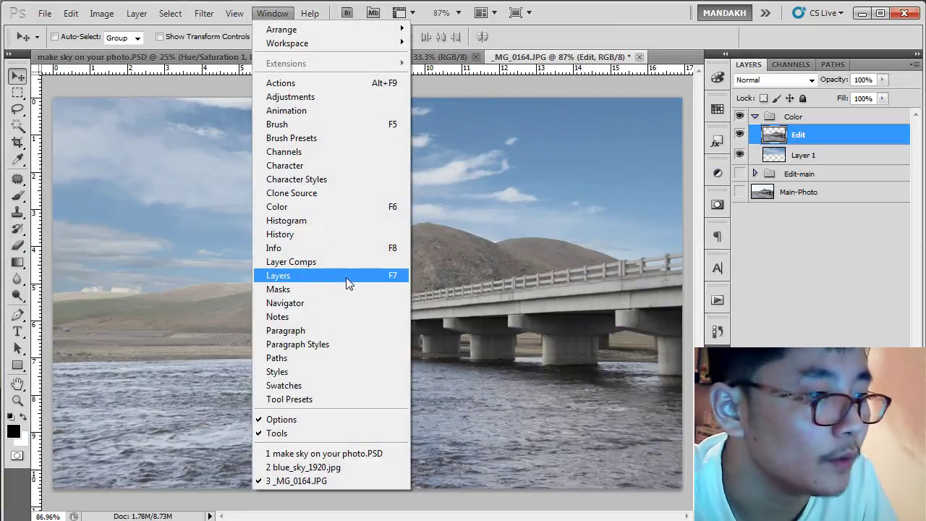
# Step: Add a Curves adjustment layer above the Color group, with RGB curve points at input 185, output 197 and input 51, output 49
pyautogui.click(311, 97)
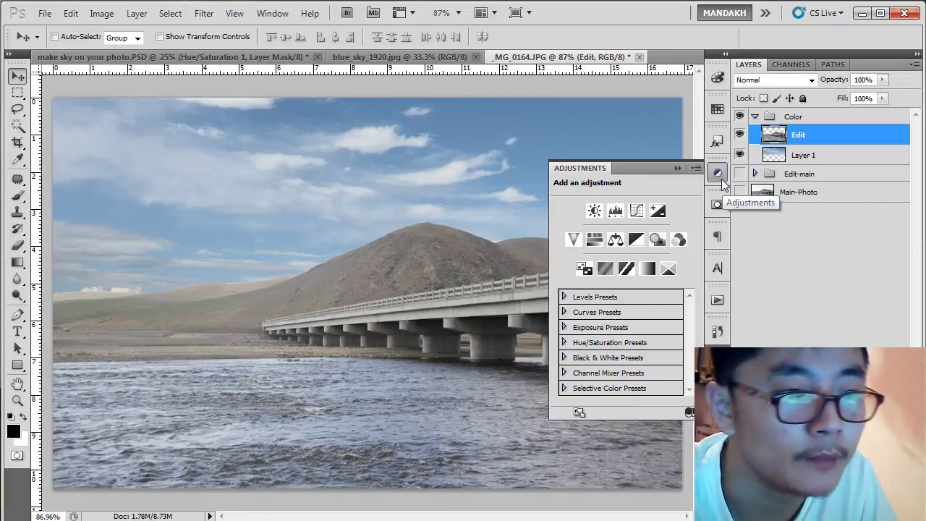
pyautogui.click(754, 117)
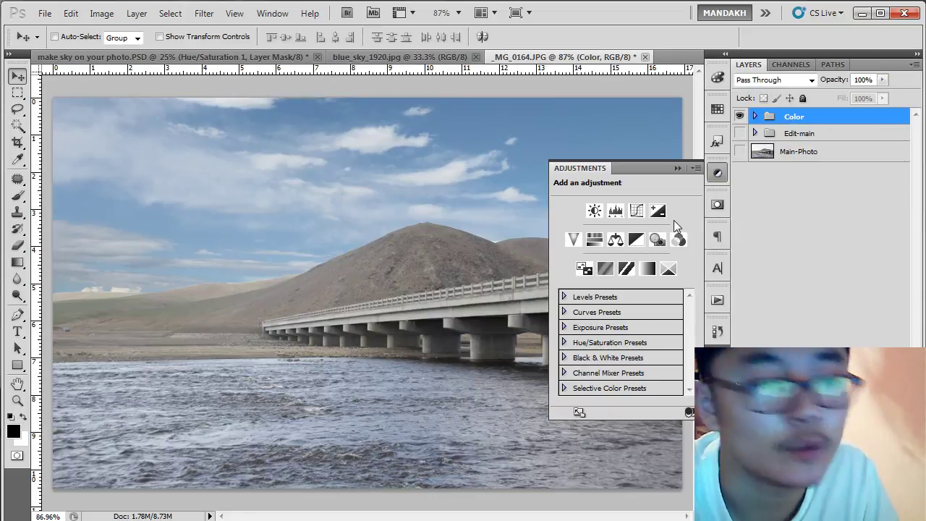
pyautogui.click(637, 210)
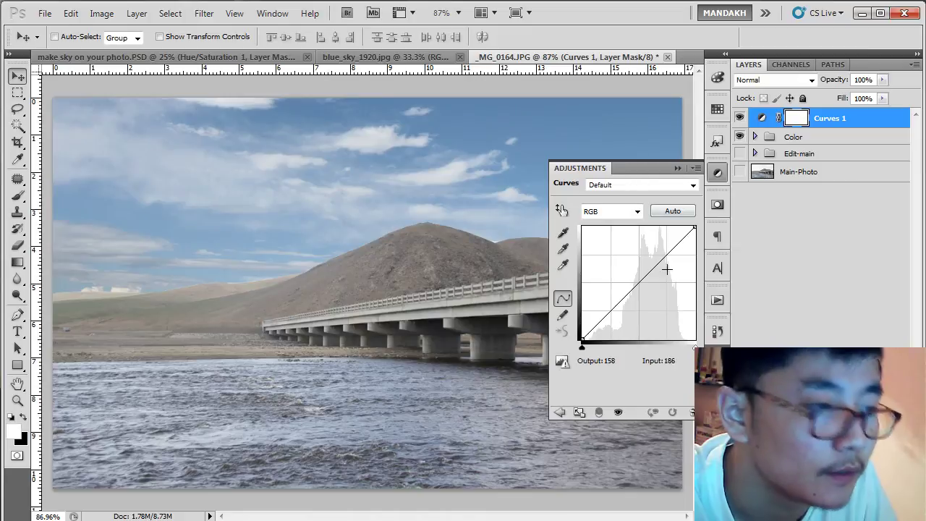
pyautogui.moveTo(664, 257); pyautogui.dragTo(664, 252)
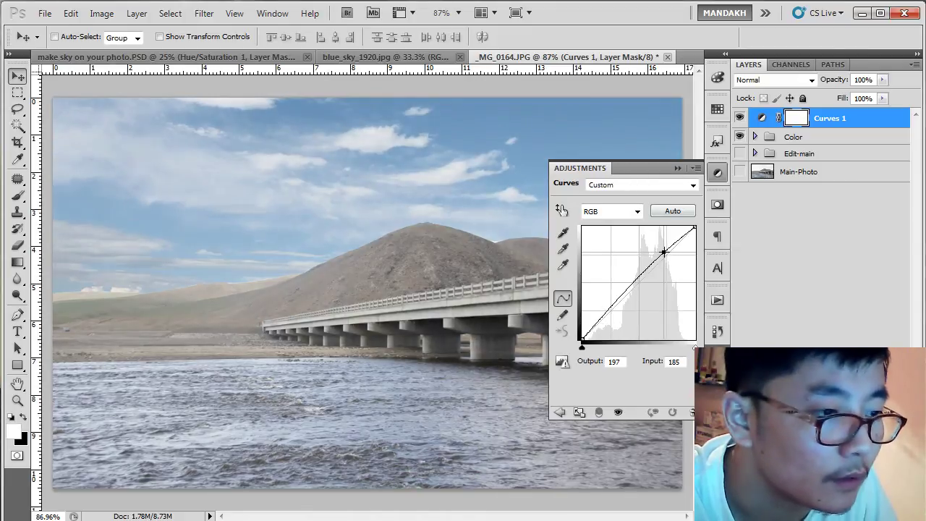
pyautogui.moveTo(603, 317); pyautogui.dragTo(605, 317)
pyautogui.click(677, 168)
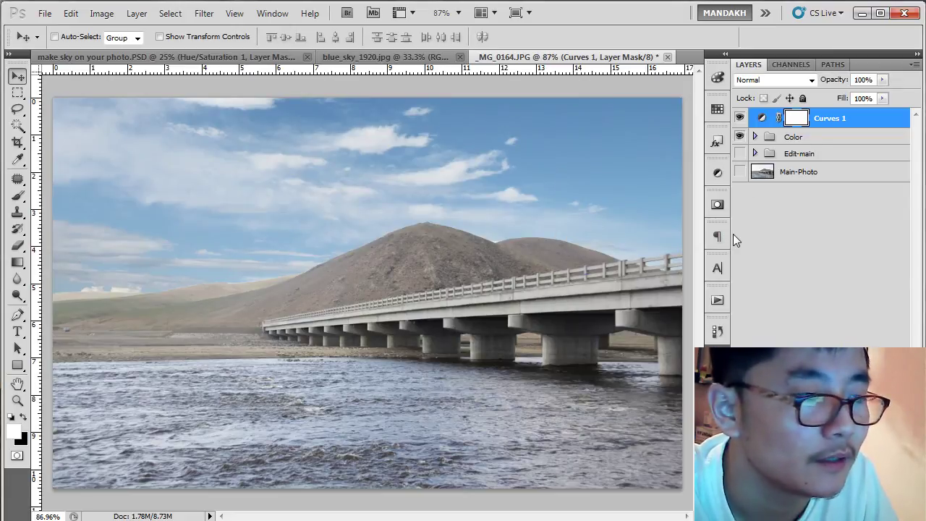
# Step: Shape the Red curve of the Curves adjustment with points at input 187, output 203 and input 42, output 36
pyautogui.click(719, 173)
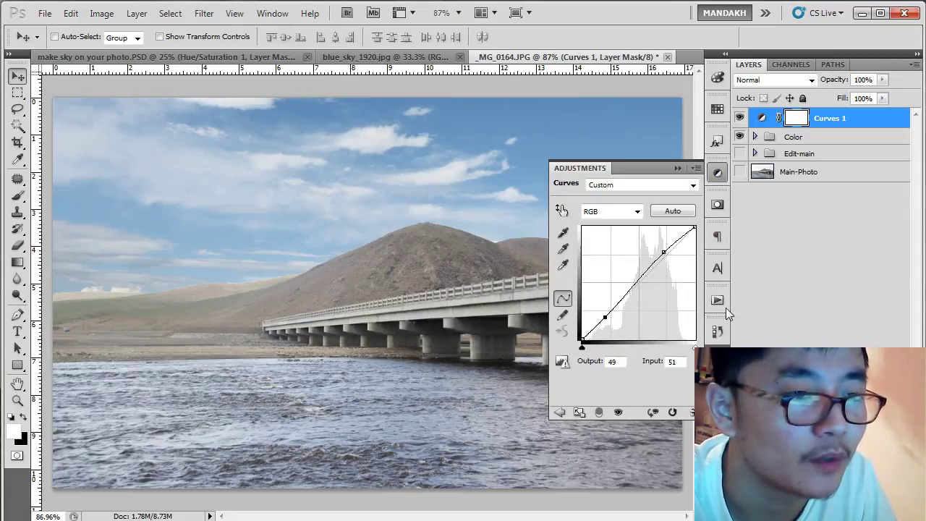
pyautogui.click(611, 210)
pyautogui.click(596, 235)
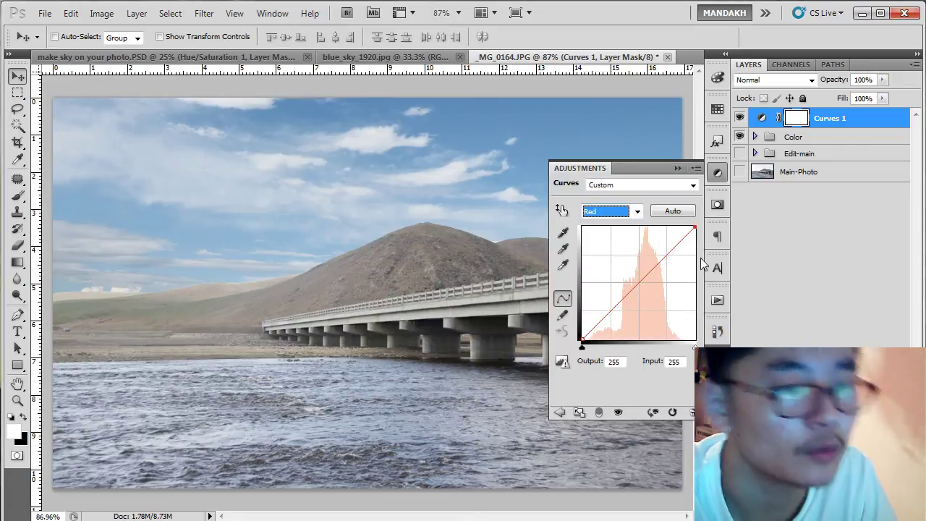
pyautogui.click(666, 251)
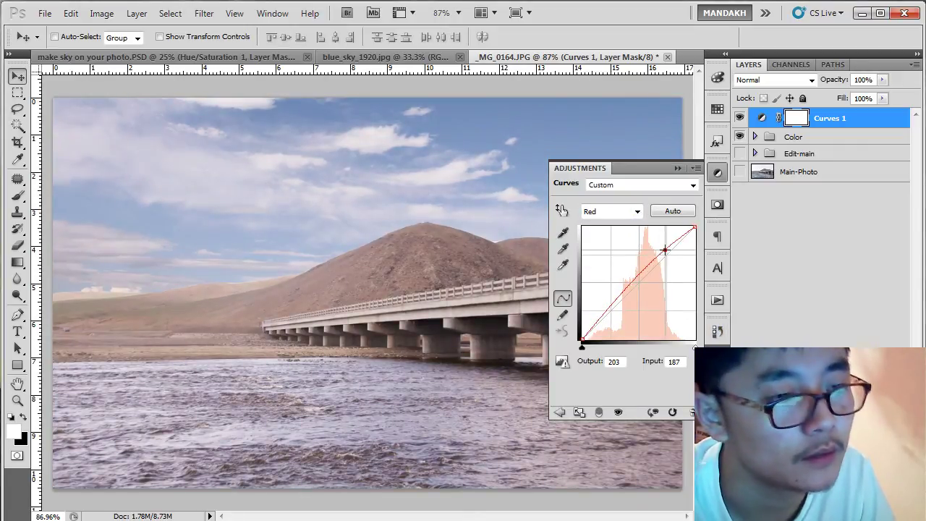
pyautogui.moveTo(591, 323); pyautogui.dragTo(601, 323)
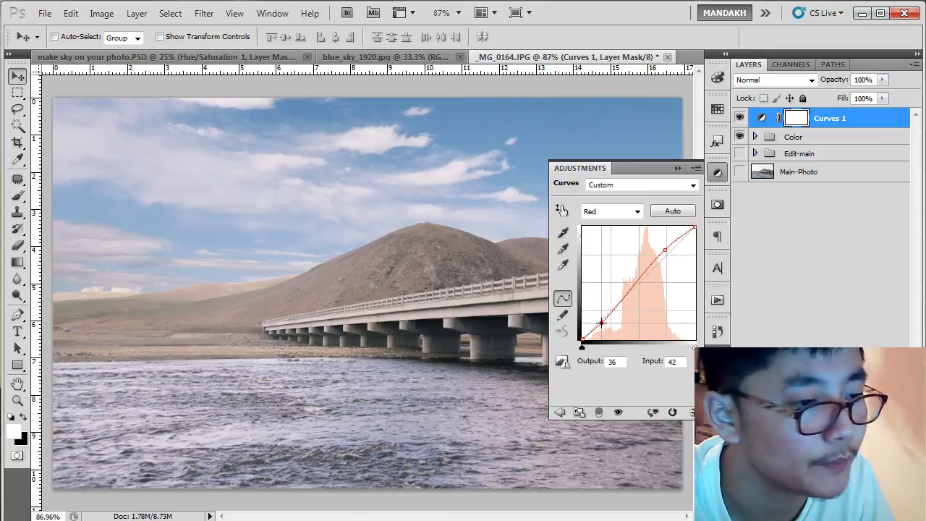
# Step: Shape the Green curve of the Curves adjustment with a slightly raised highlight point and a shadow point at input 46, output 46
pyautogui.click(611, 211)
pyautogui.click(598, 250)
pyautogui.moveTo(670, 250); pyautogui.dragTo(666, 249)
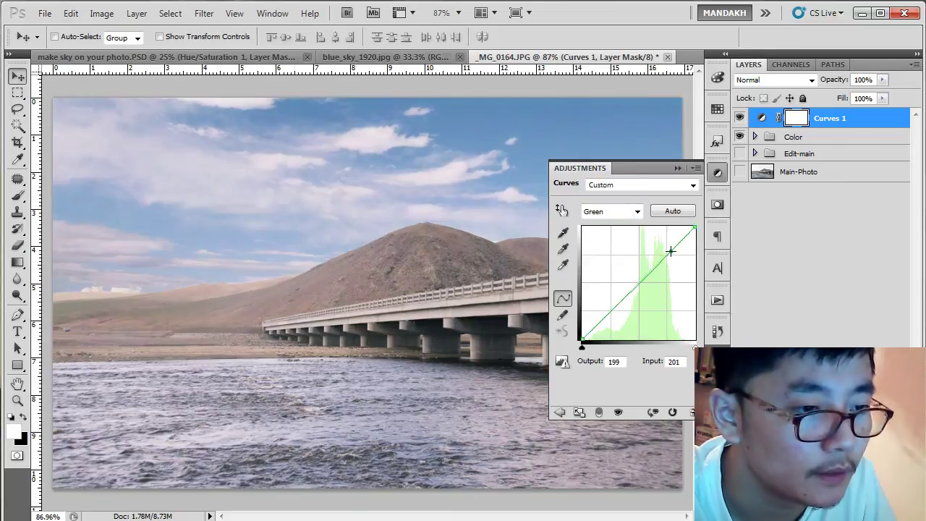
pyautogui.moveTo(600, 321); pyautogui.dragTo(602, 318)
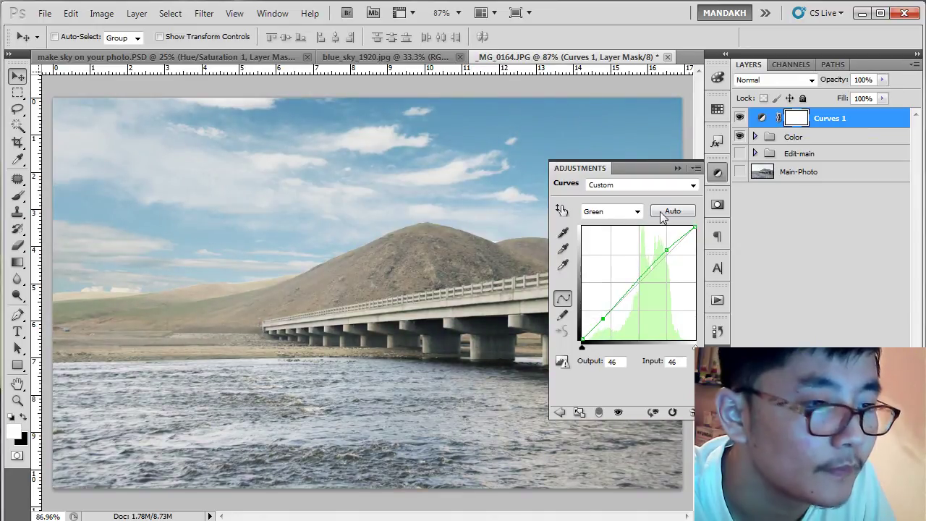
pyautogui.click(678, 168)
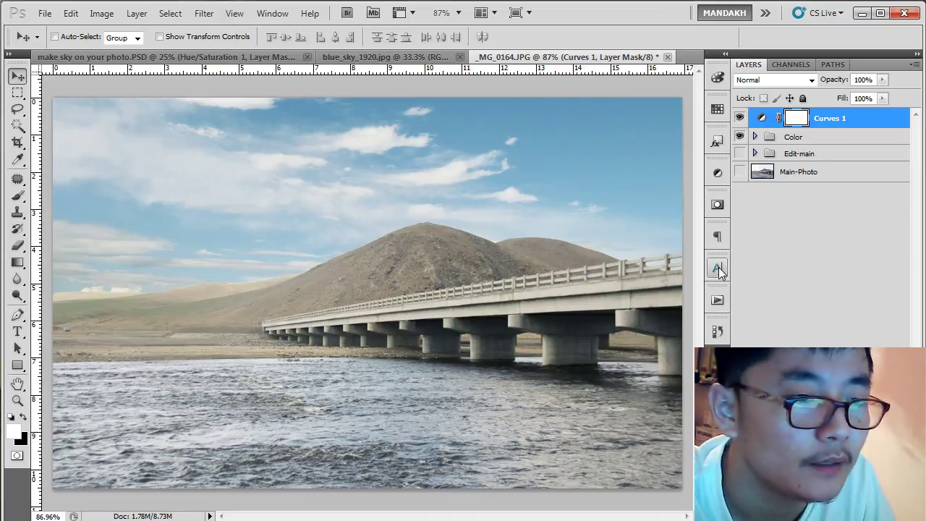
# Step: Add a Hue/Saturation adjustment layer above Curves 1 with the Master saturation set to -13
pyautogui.click(717, 172)
pyautogui.click(559, 412)
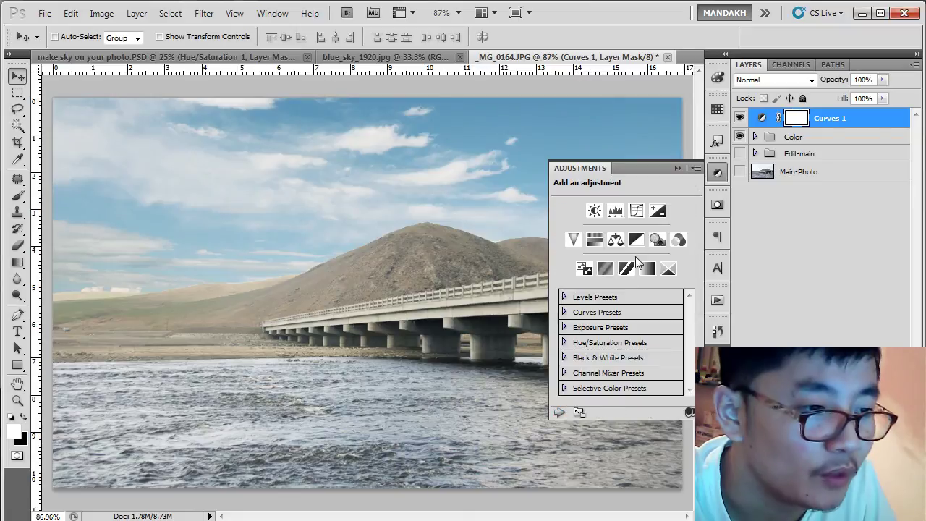
pyautogui.click(605, 268)
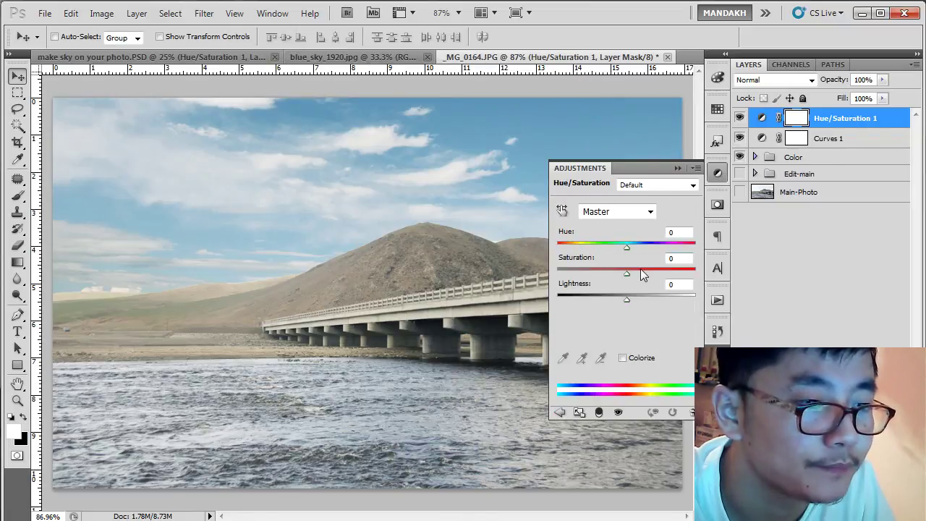
pyautogui.moveTo(625, 273); pyautogui.dragTo(617, 275)
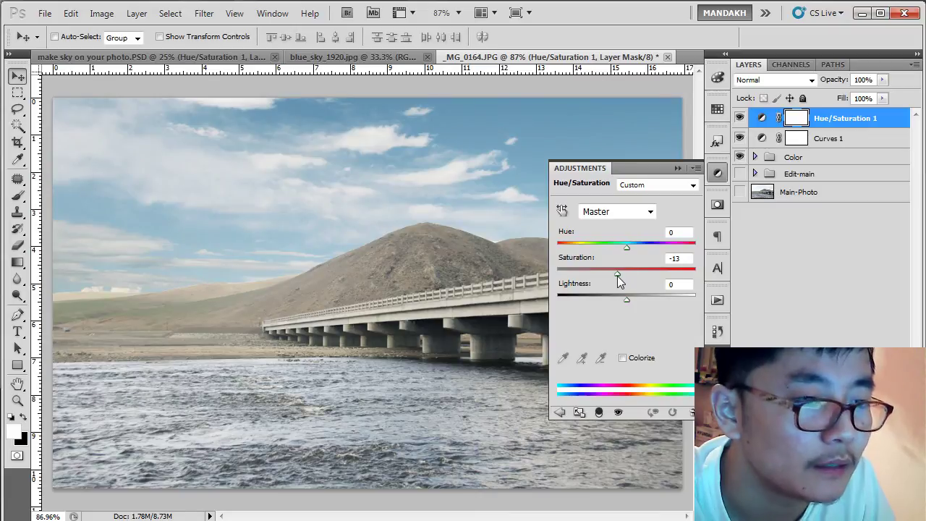
pyautogui.click(678, 168)
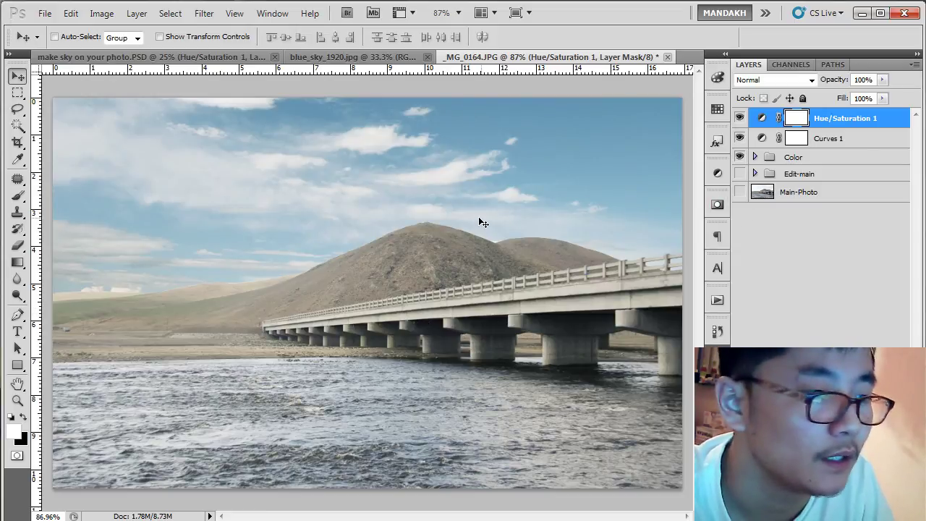
# Step: Duplicate the Color group and merge the copy into a single layer
pyautogui.click(771, 159)
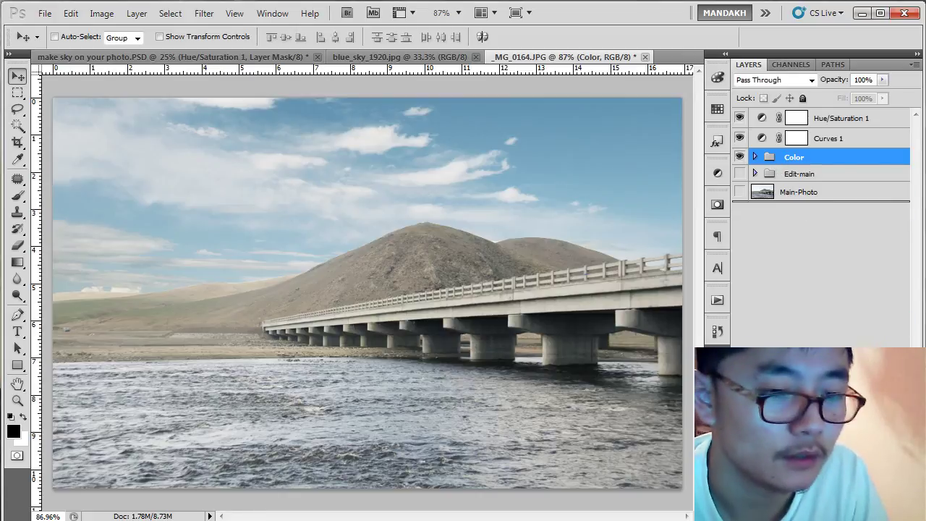
pyautogui.hotkey('ctrl', 'j')
pyautogui.press('i')
pyautogui.doubleClick(804, 161)
pyautogui.click(557, 190)
pyautogui.press('v')
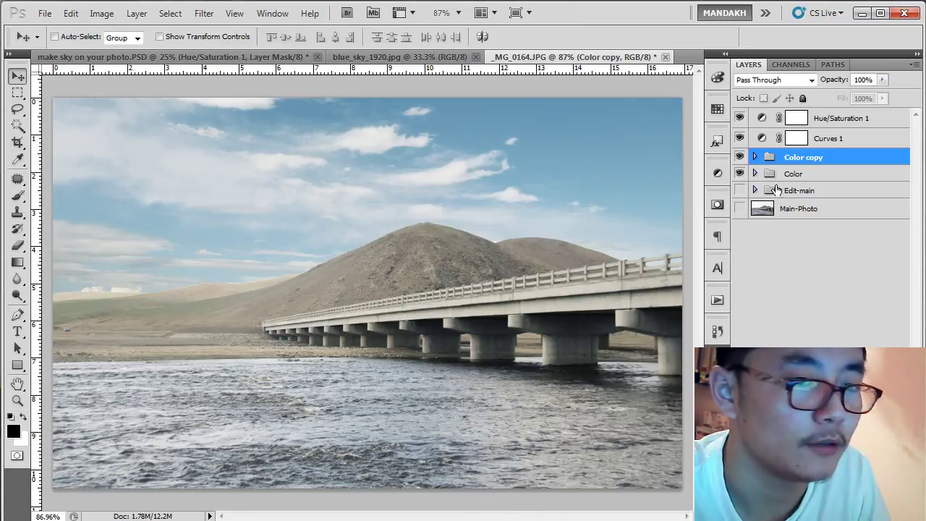
pyautogui.hotkey('ctrl', 'e')
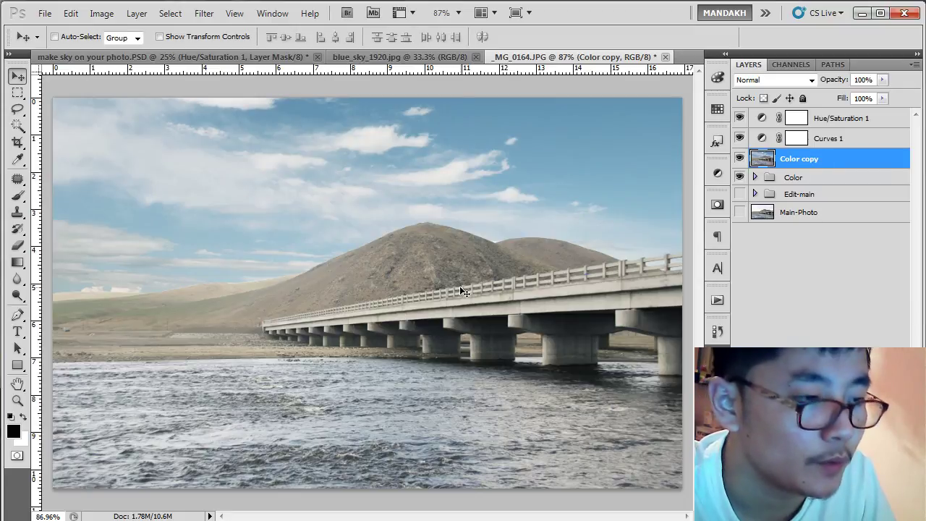
pyautogui.click(204, 13)
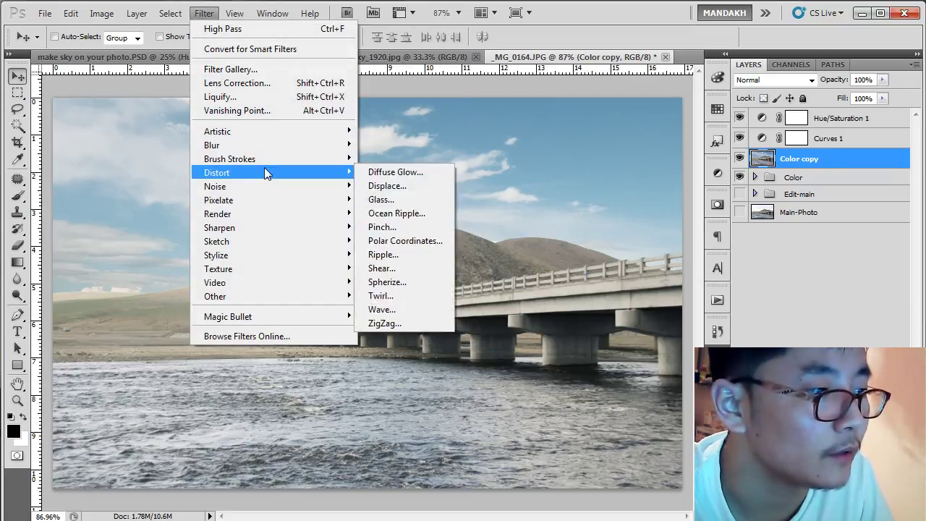
pyautogui.moveTo(336, 227)
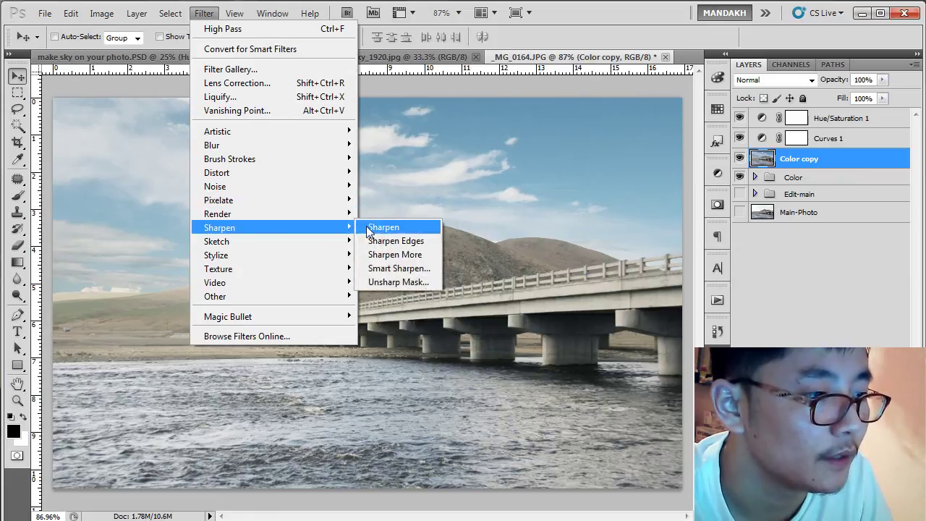
pyautogui.click(384, 282)
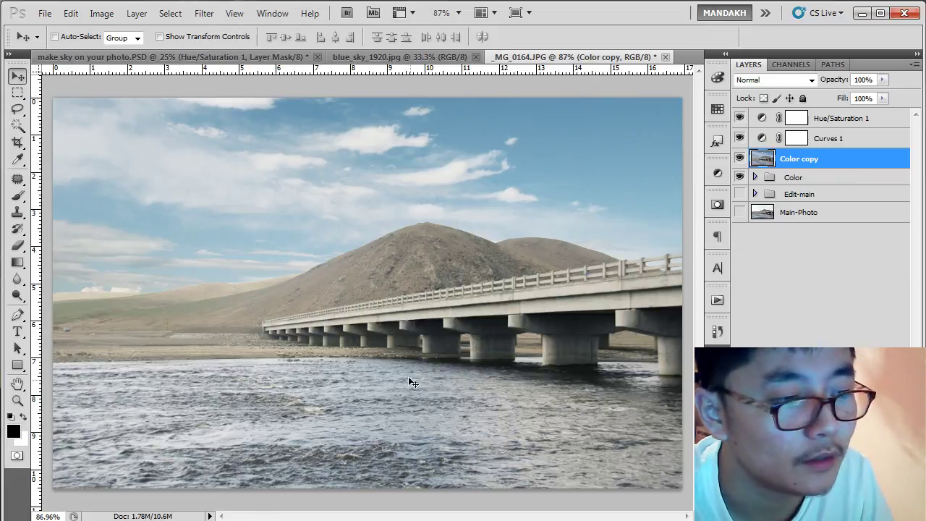
pyautogui.click(204, 13)
pyautogui.click(445, 188)
# Step: Apply a High Pass filter with a radius of 1.8 pixels to the Color copy layer
pyautogui.click(204, 13)
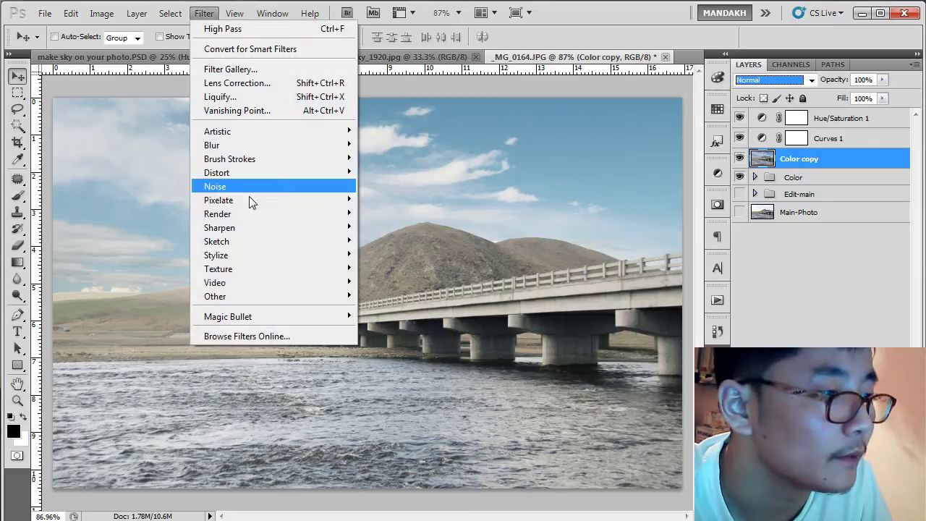
pyautogui.moveTo(266, 299)
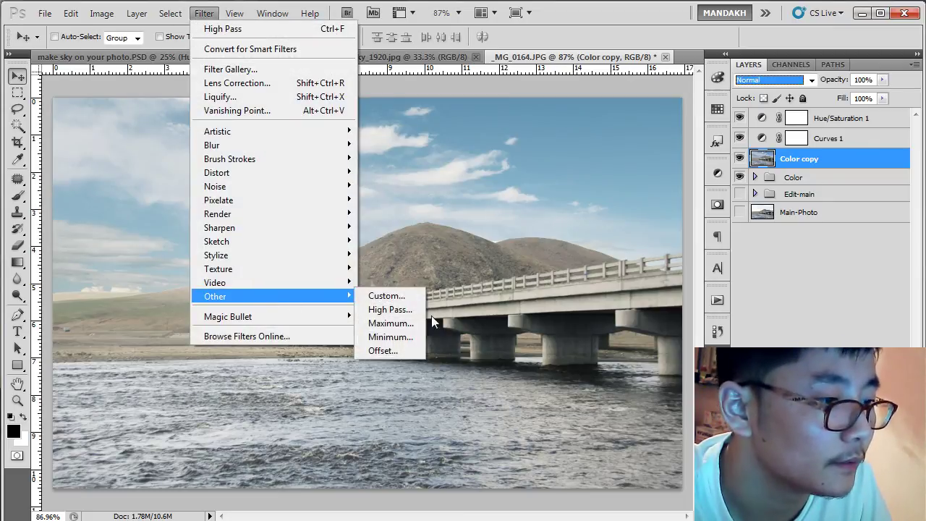
pyautogui.click(390, 310)
pyautogui.moveTo(586, 280); pyautogui.dragTo(575, 280)
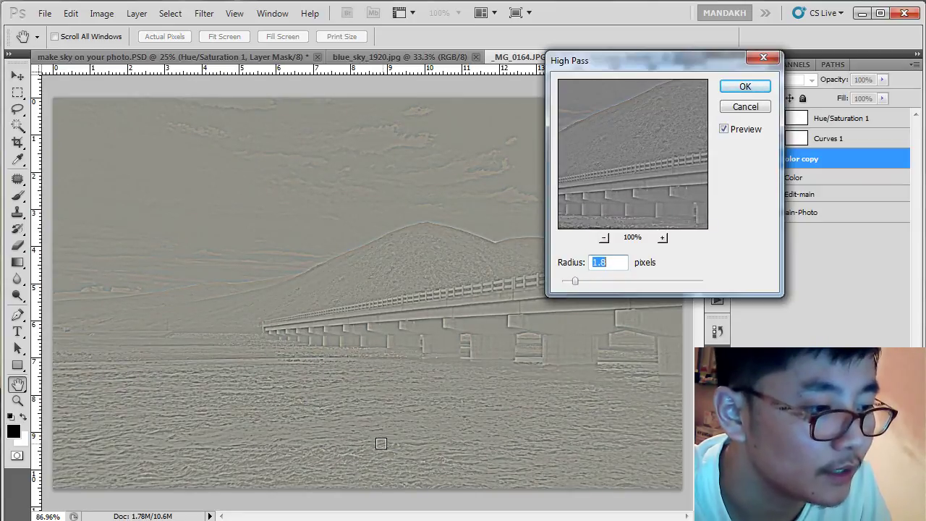
pyautogui.click(742, 86)
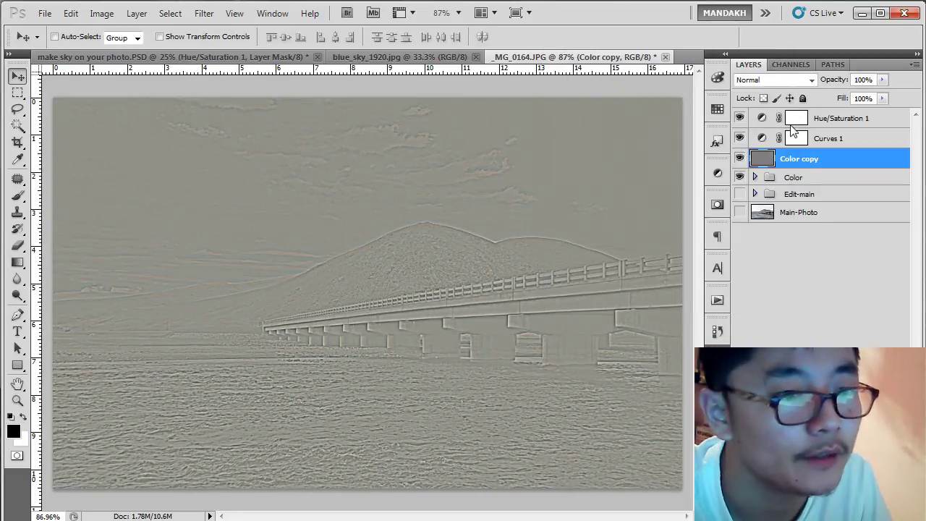
# Step: Set the Color copy layer's blend mode to Overlay and toggle its visibility to compare the image with and without it
pyautogui.click(787, 80)
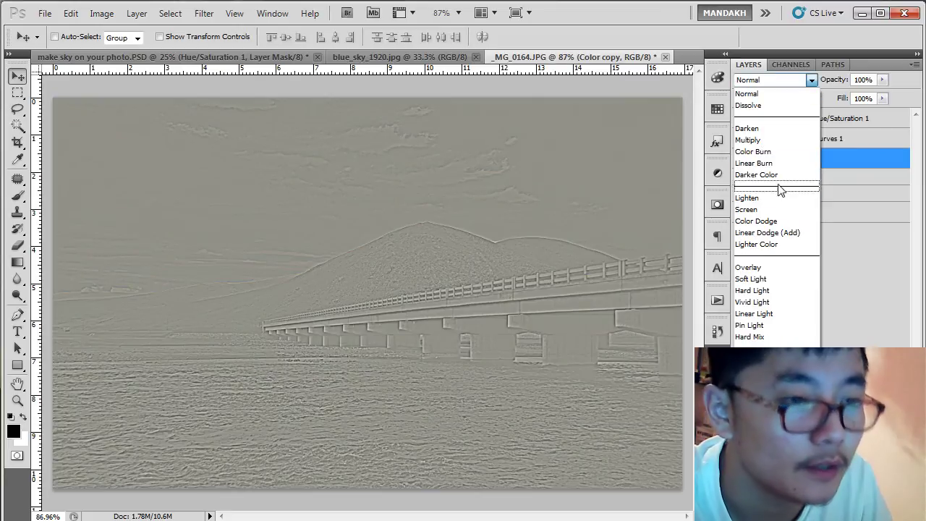
pyautogui.click(769, 265)
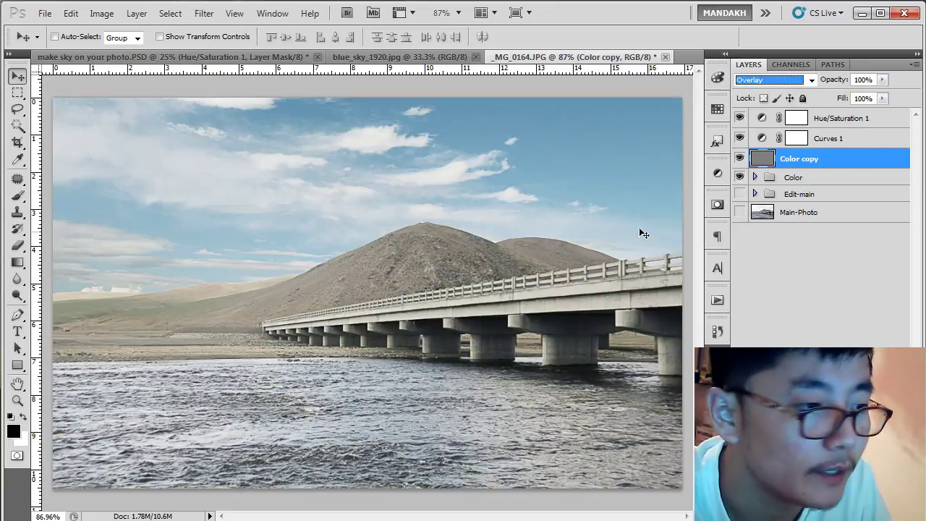
pyautogui.click(739, 158)
pyautogui.click(739, 158)
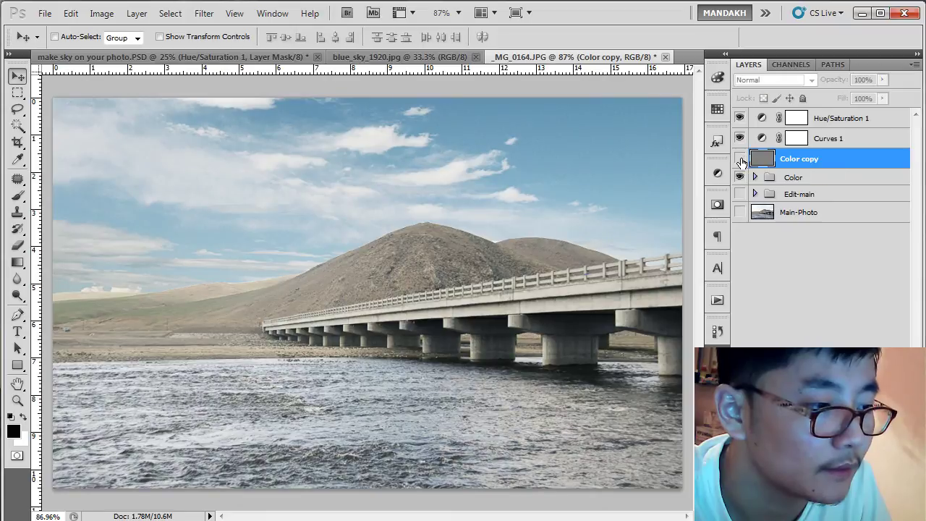